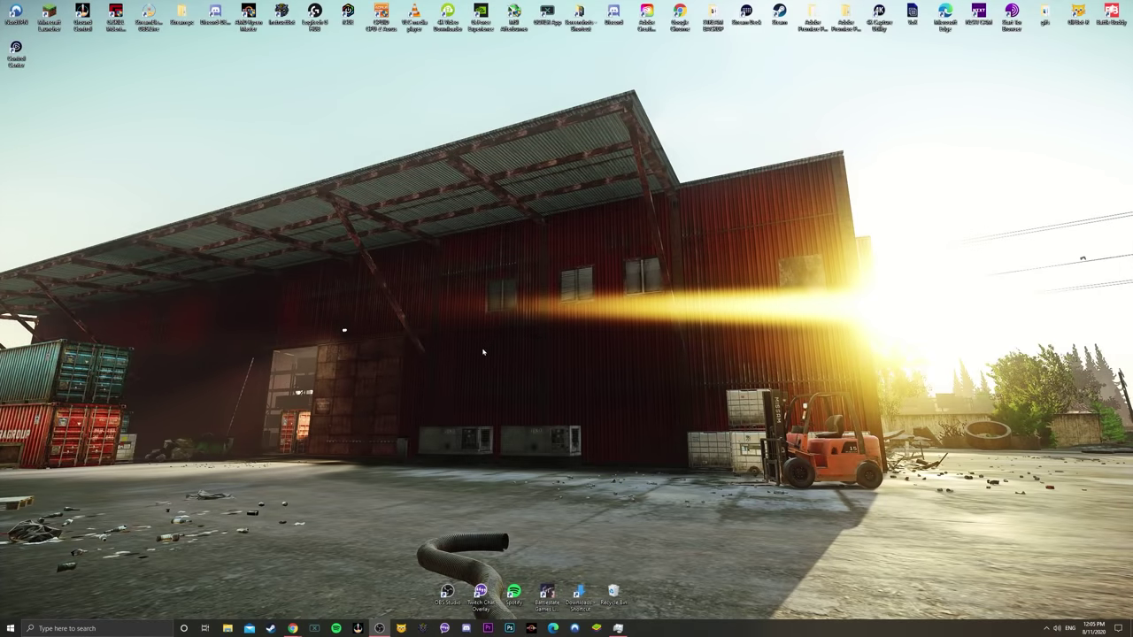
- Open NVIDIA Control Panel's Manage 3D settings, Program Settings tab, with Escape From Tarkov selected
right_click(461, 351)
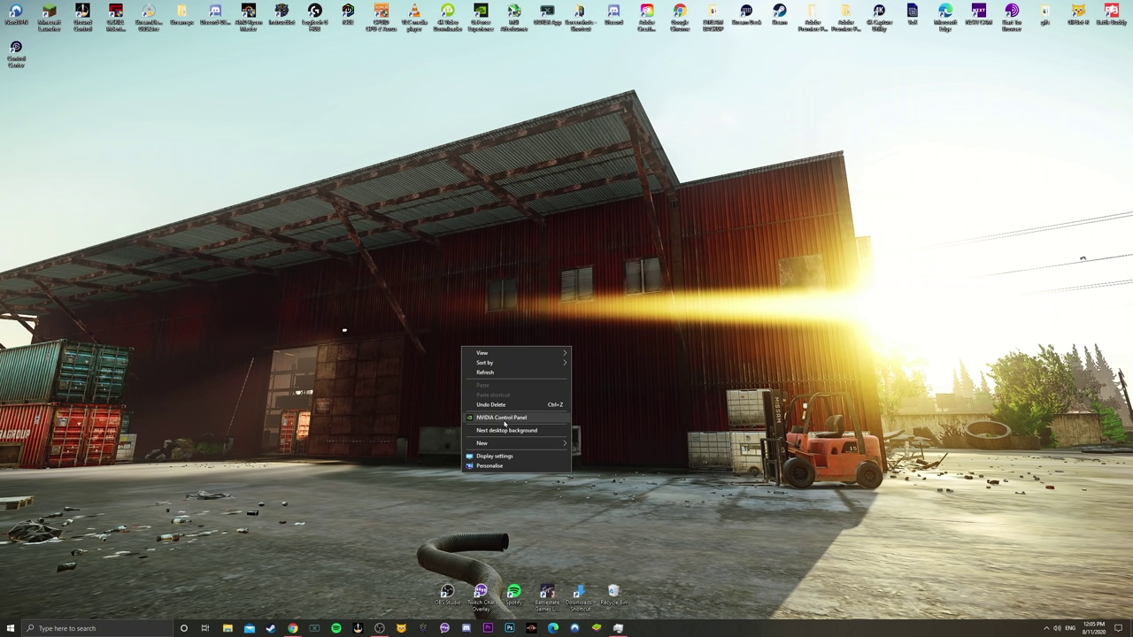
click(515, 350)
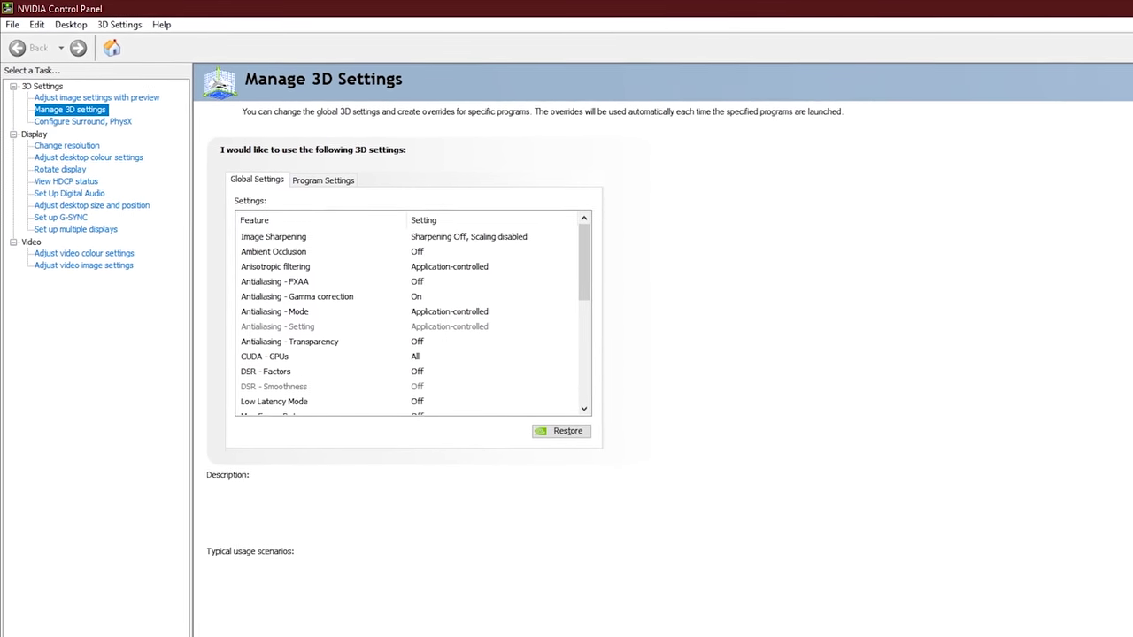
click(106, 124)
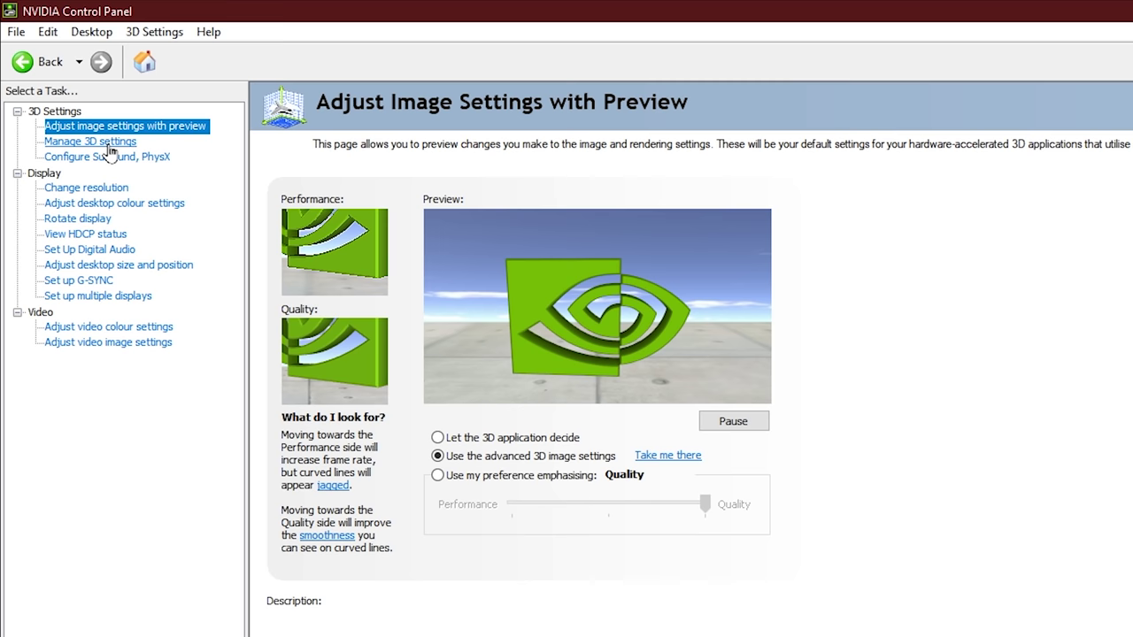
click(104, 138)
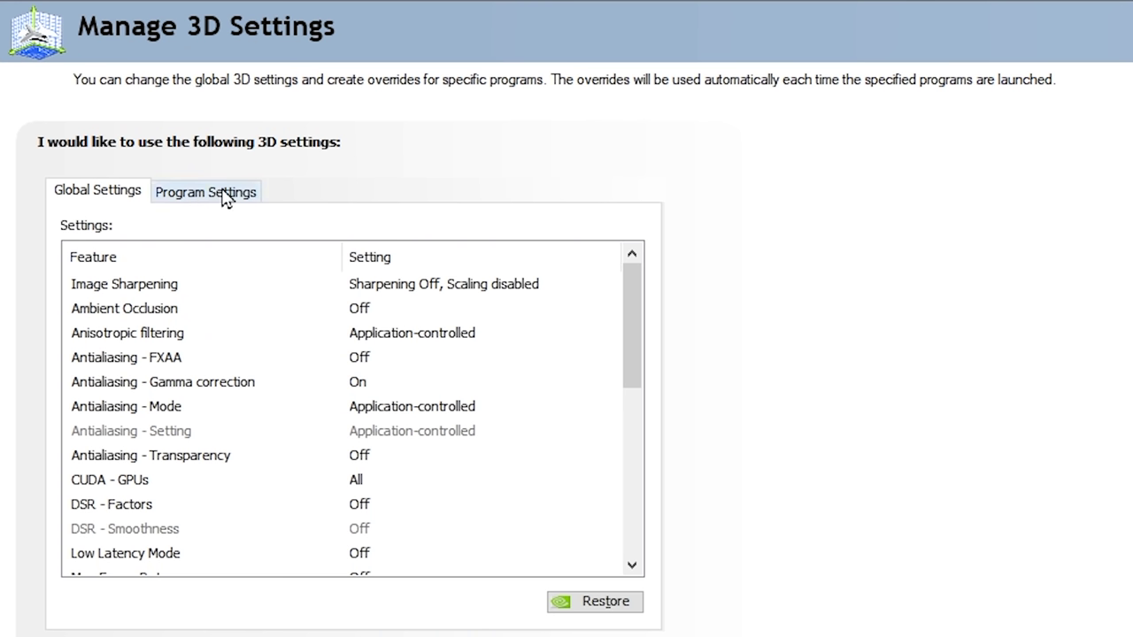
click(224, 197)
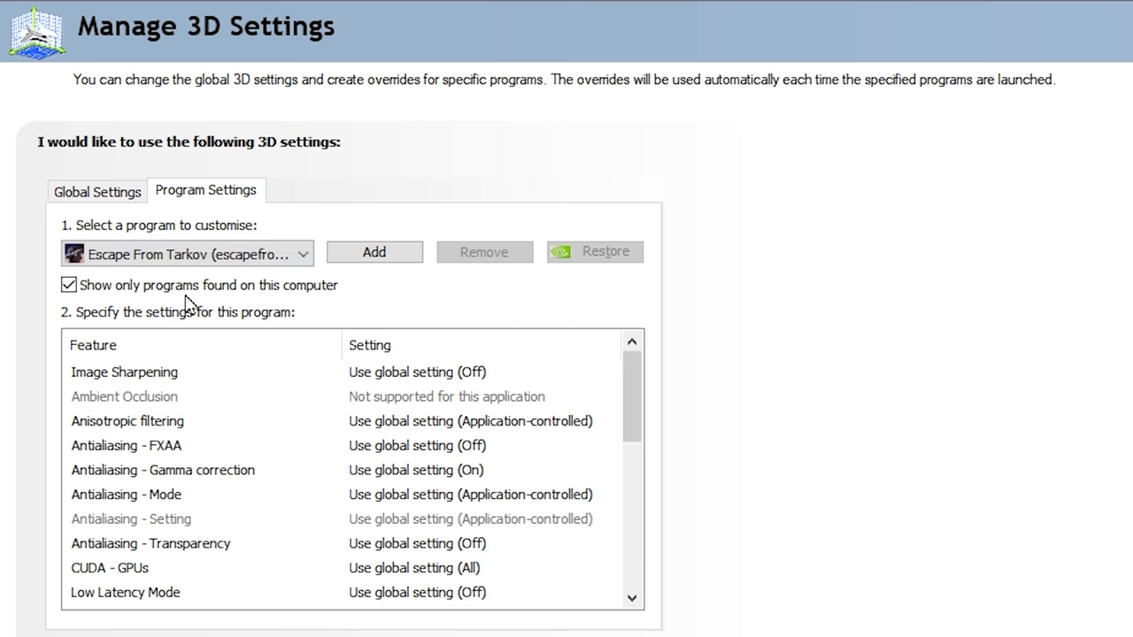
click(273, 257)
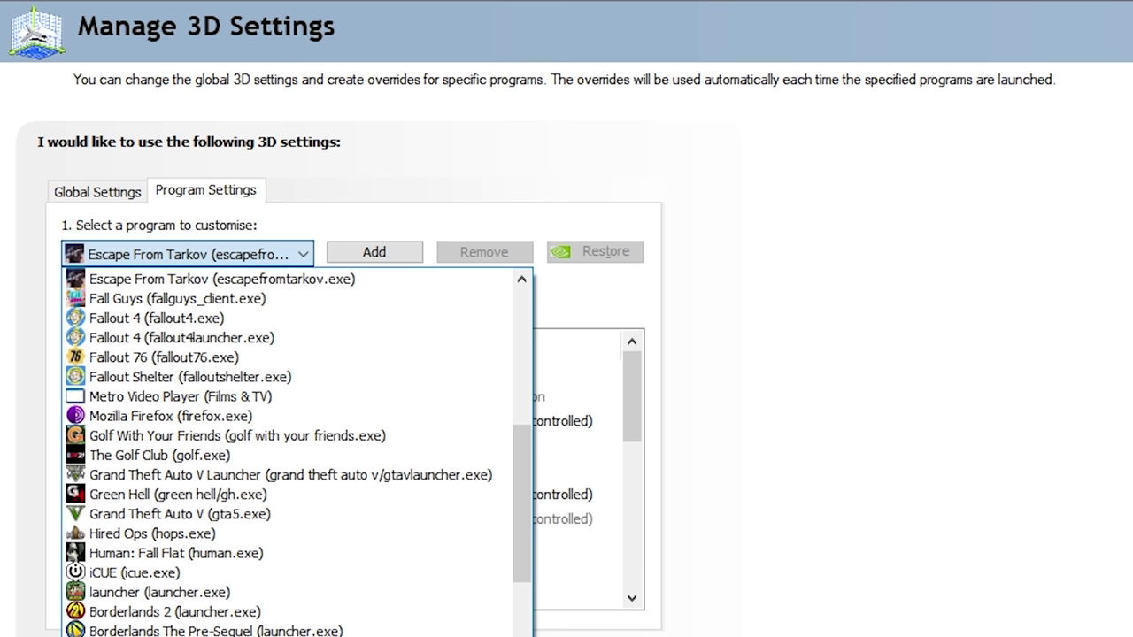
click(286, 280)
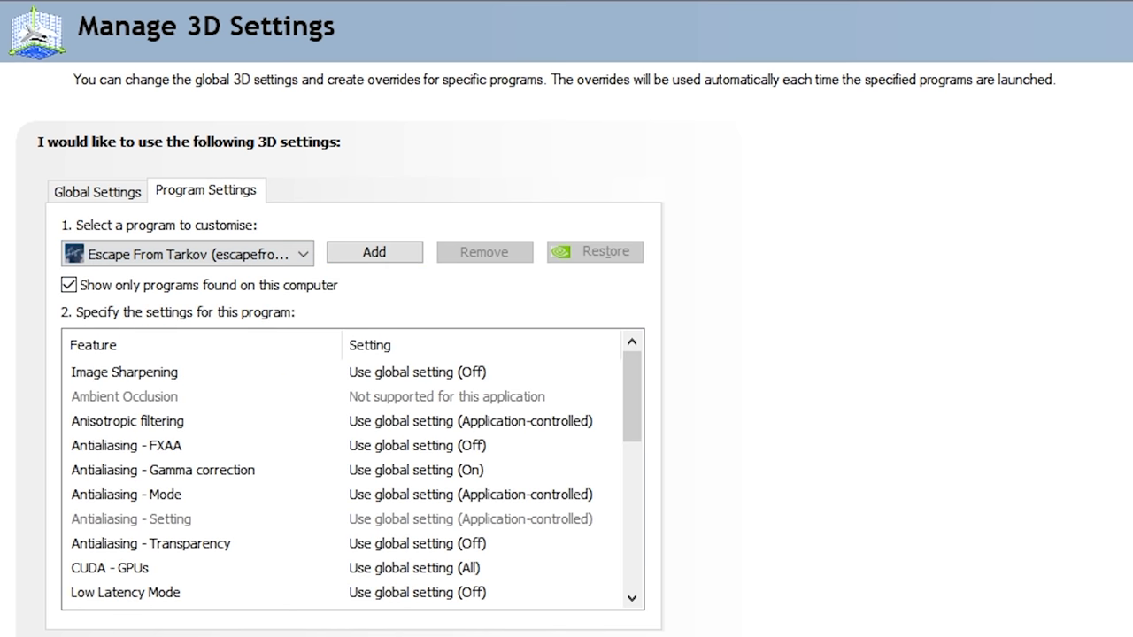
- Start adding a program and browse to the launcher's install folder via its Desktop shortcut
click(418, 259)
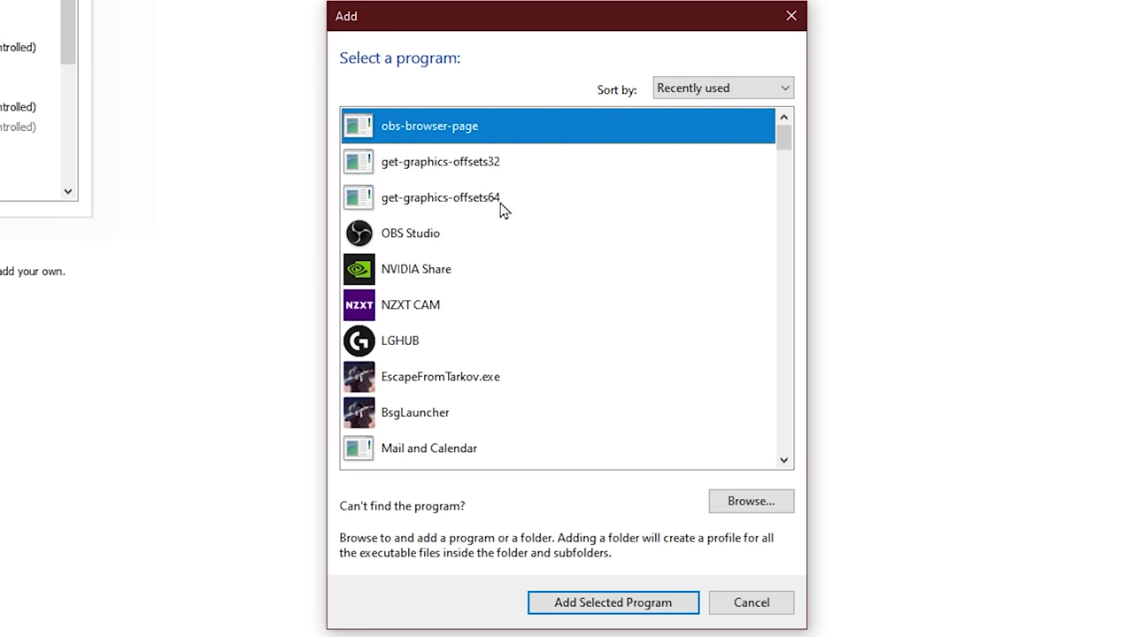
scroll(522, 345, down, 2)
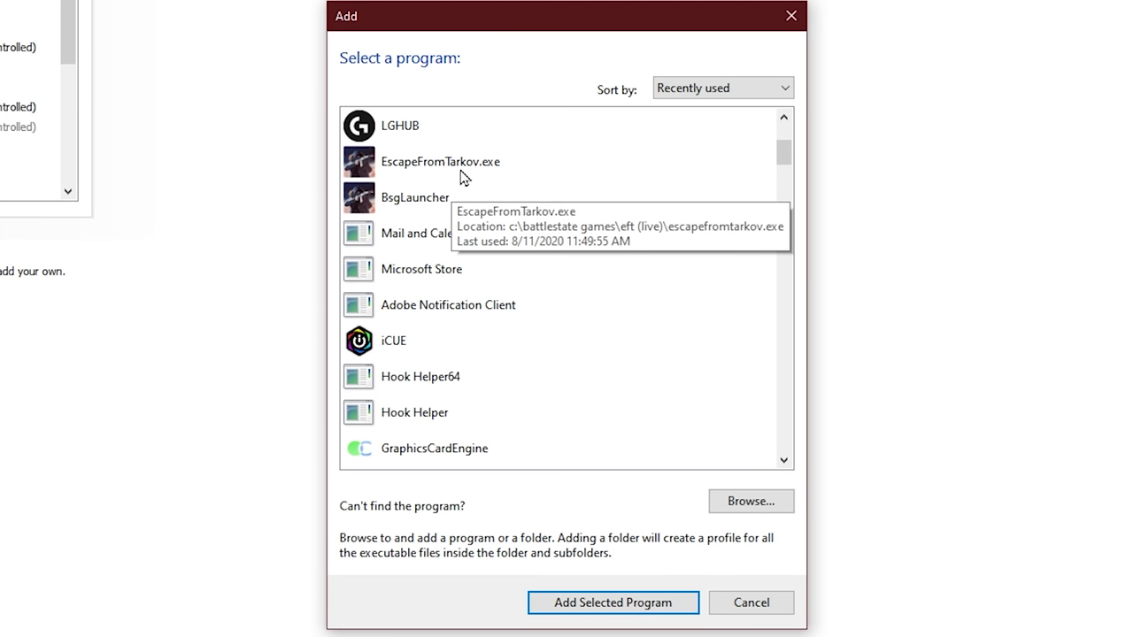
click(751, 501)
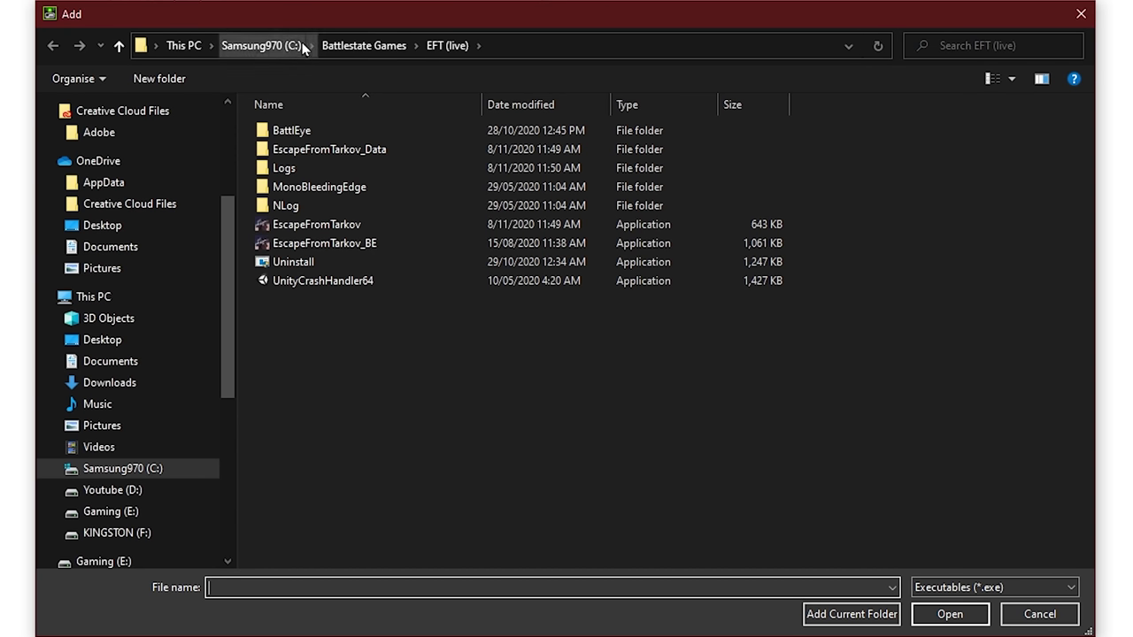
scroll(150, 205, up, 5)
click(103, 139)
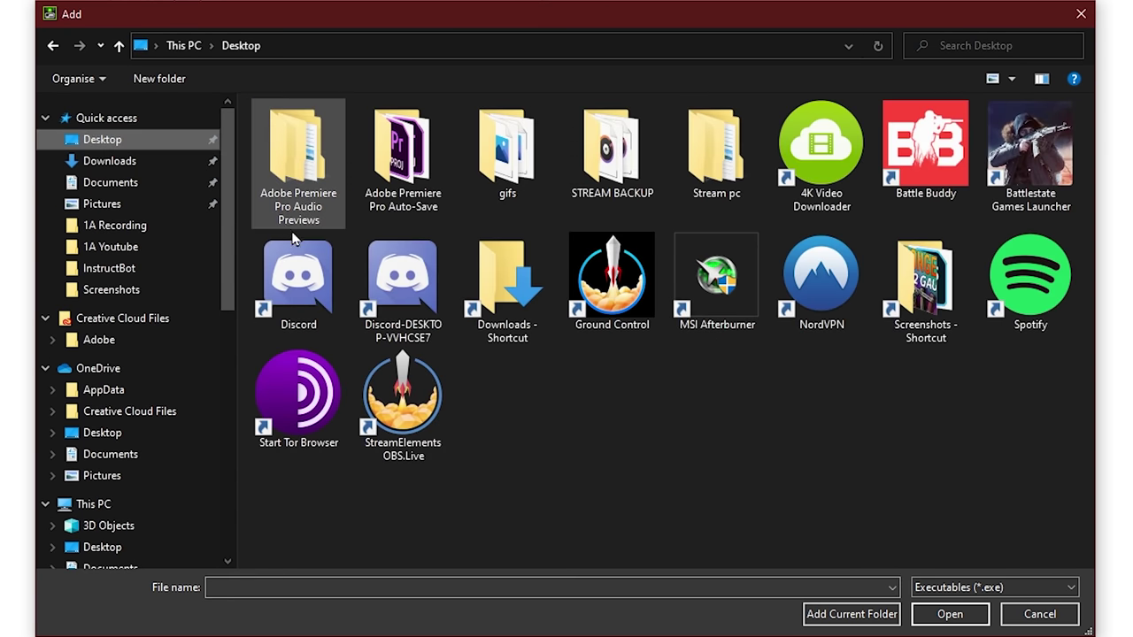
right_click(1020, 149)
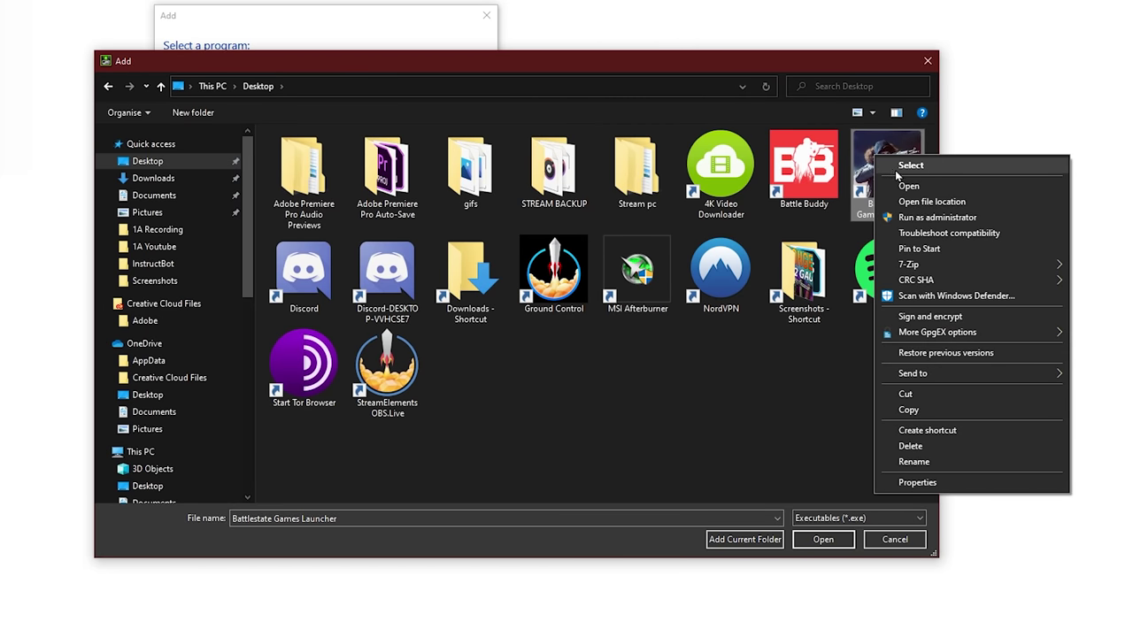
click(917, 203)
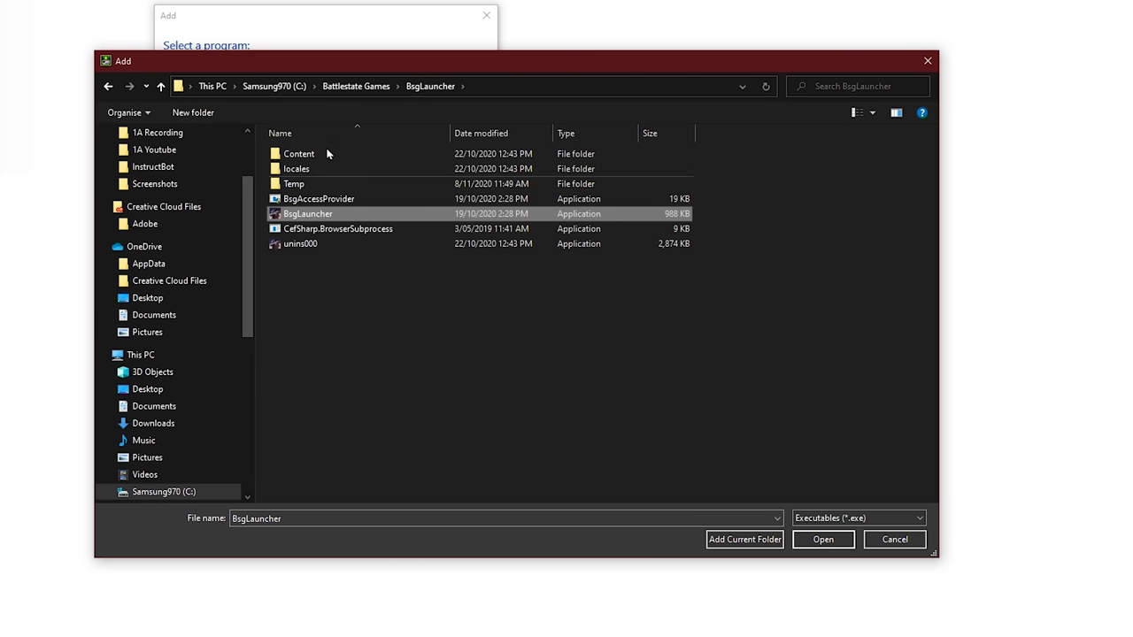
- Go to Battlestate Games > EFT (live) and choose the EscapeFromTarkov executable
click(353, 88)
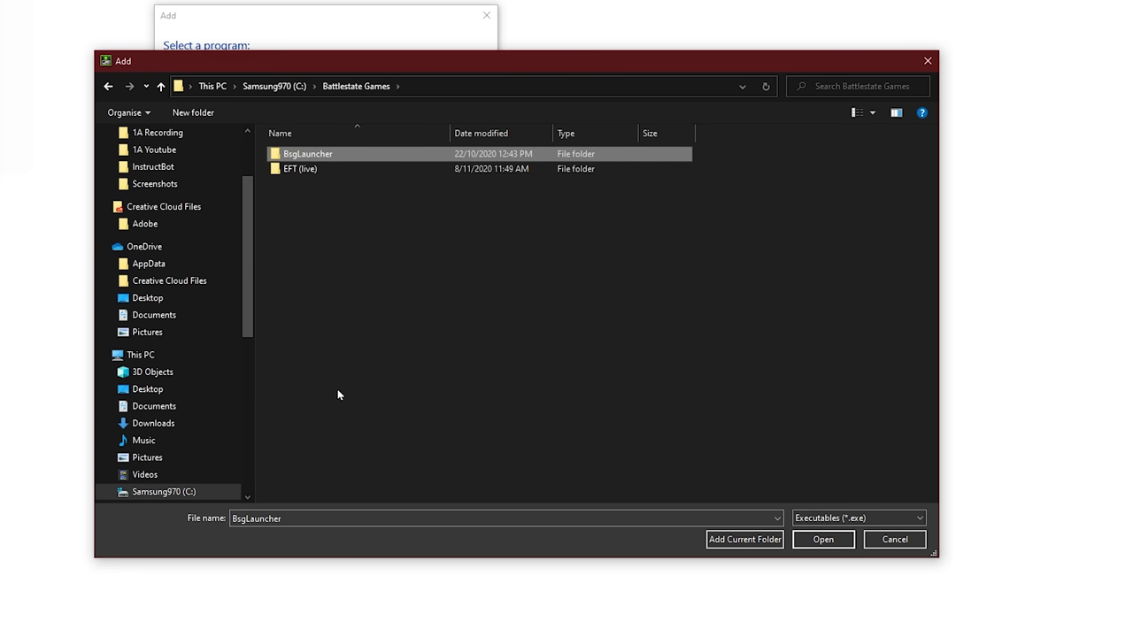
click(320, 184)
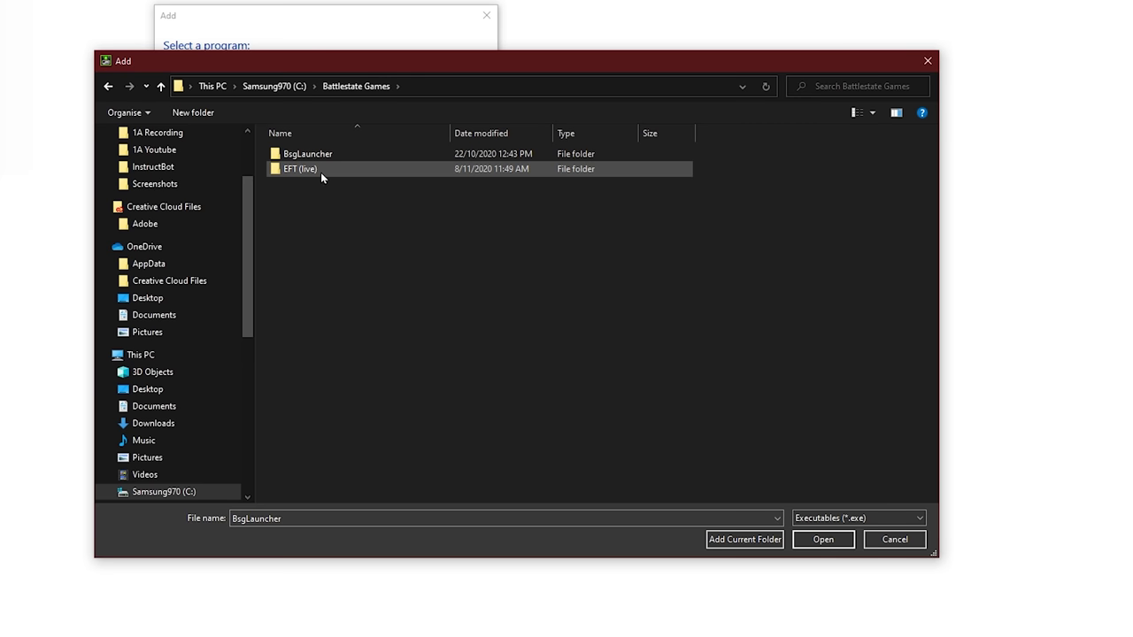
double_click(321, 171)
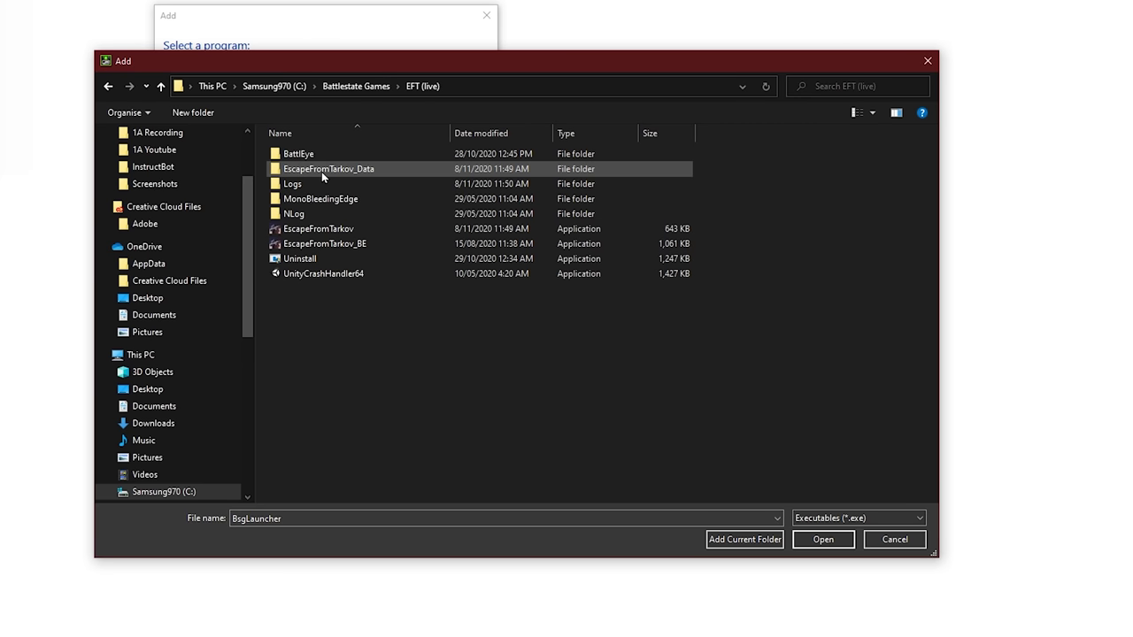
click(326, 230)
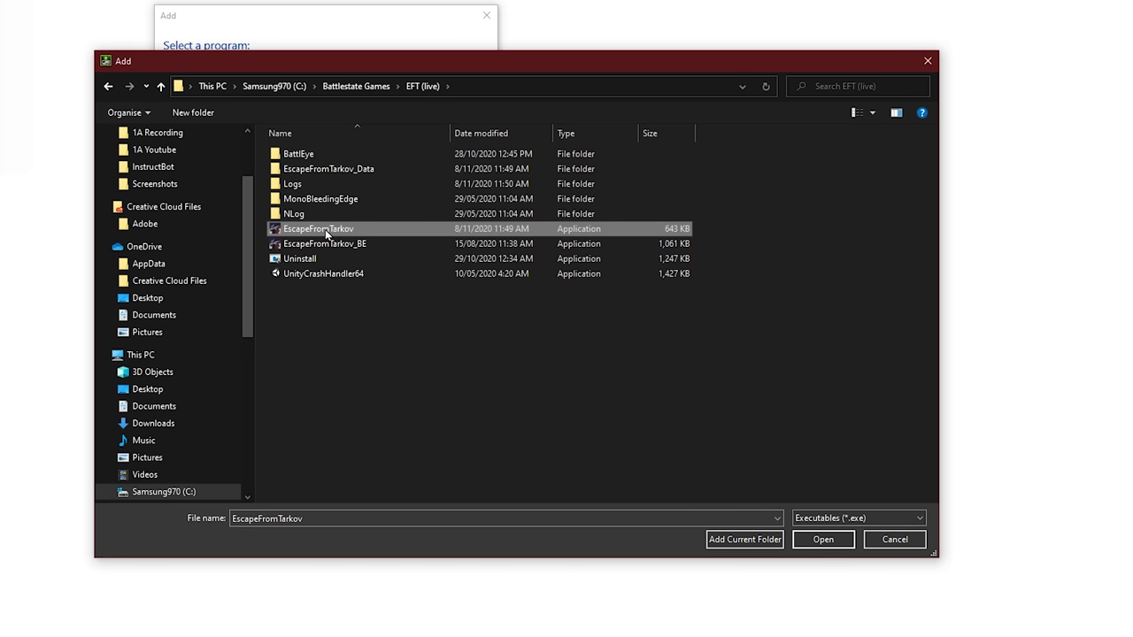
click(325, 230)
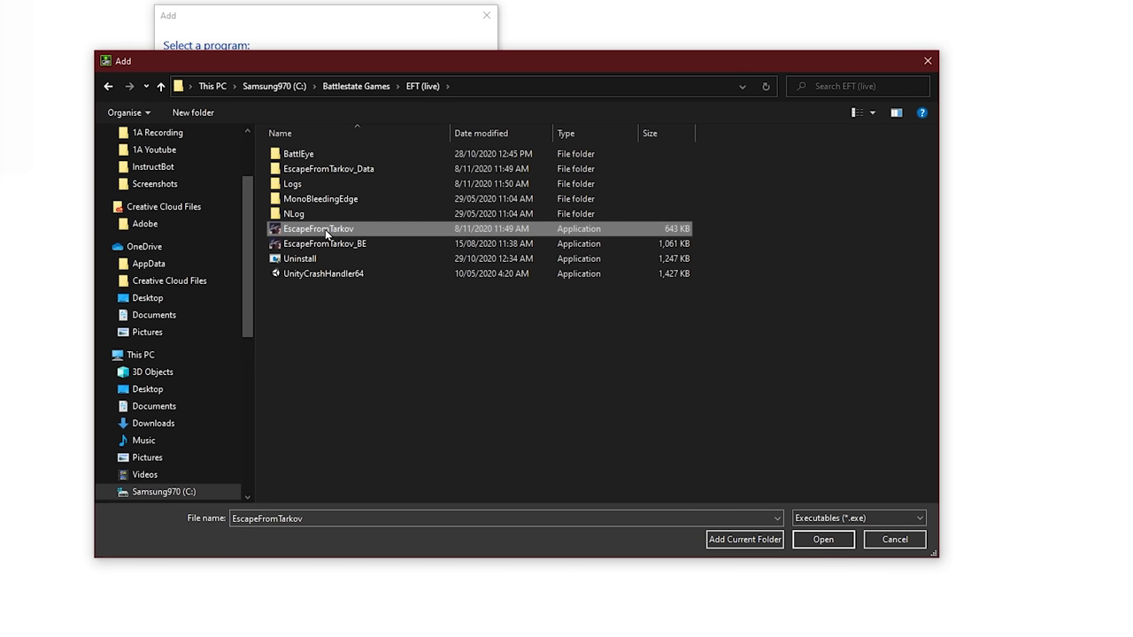
- Close the file browser and select EscapeFromTarkov.exe in the Add program list
click(927, 68)
click(1015, 234)
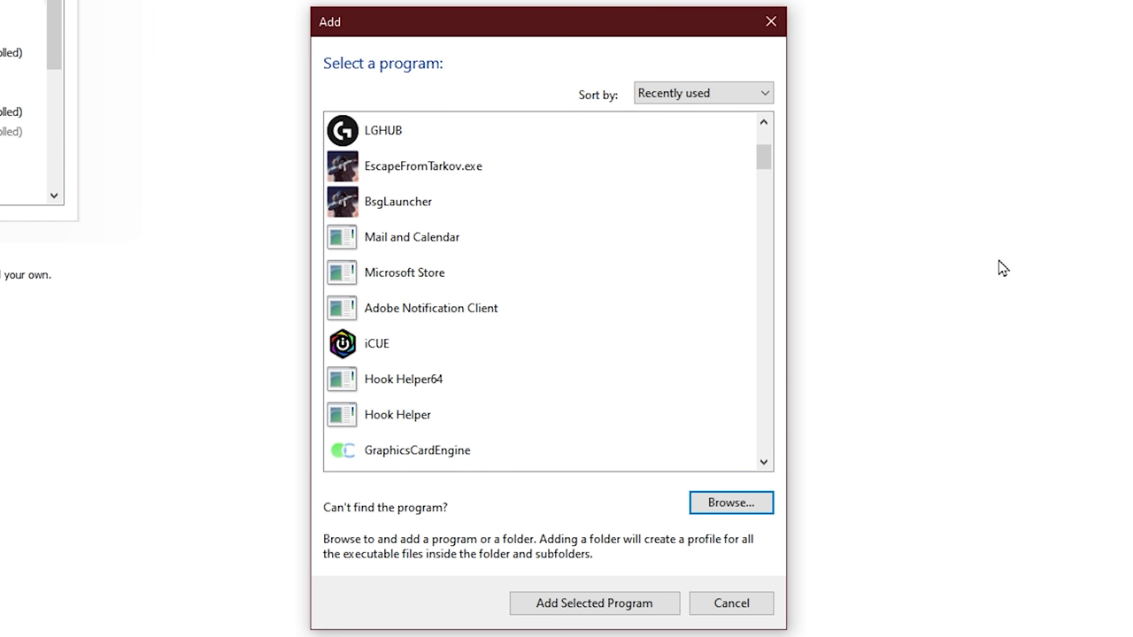
click(517, 168)
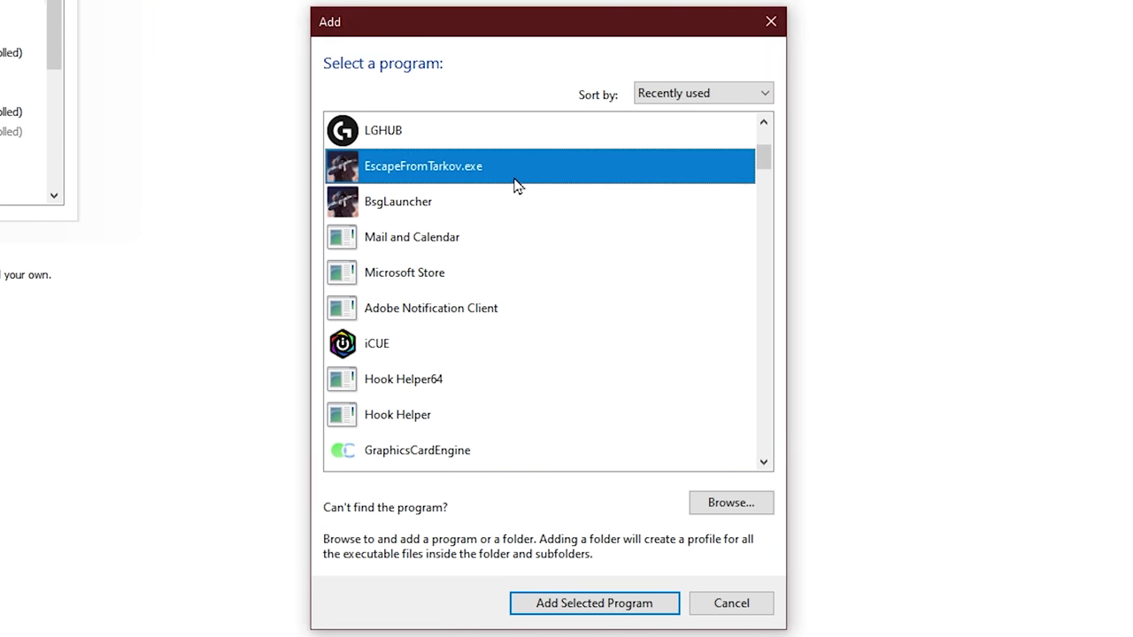
- Add Escape From Tarkov and set Power management mode to Prefer maximum performance
click(594, 604)
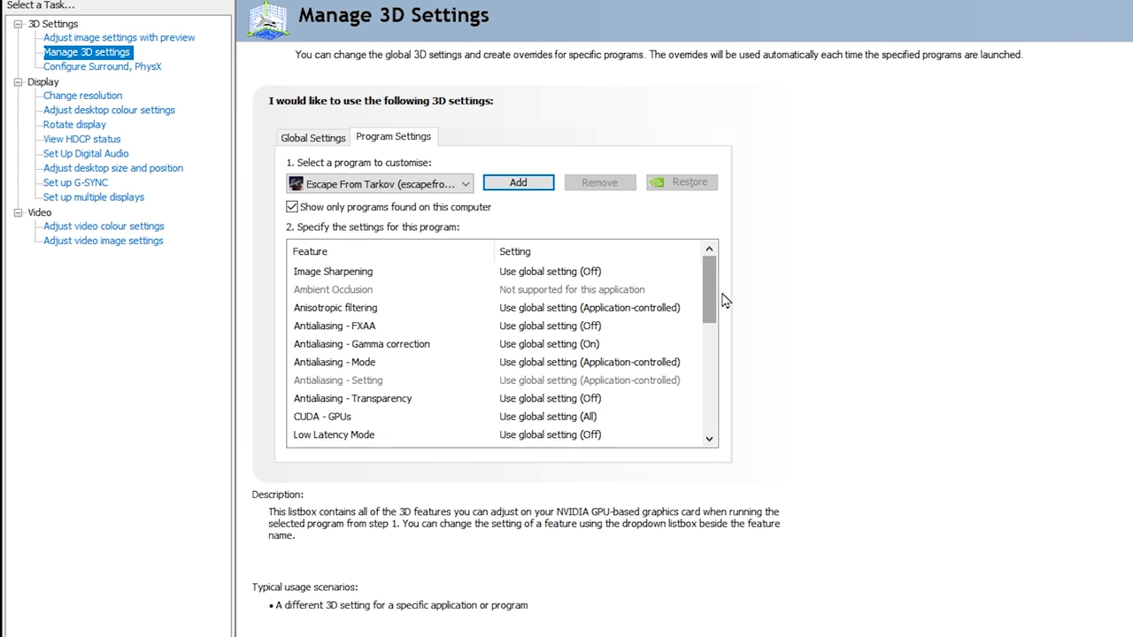
drag(718, 283, 711, 334)
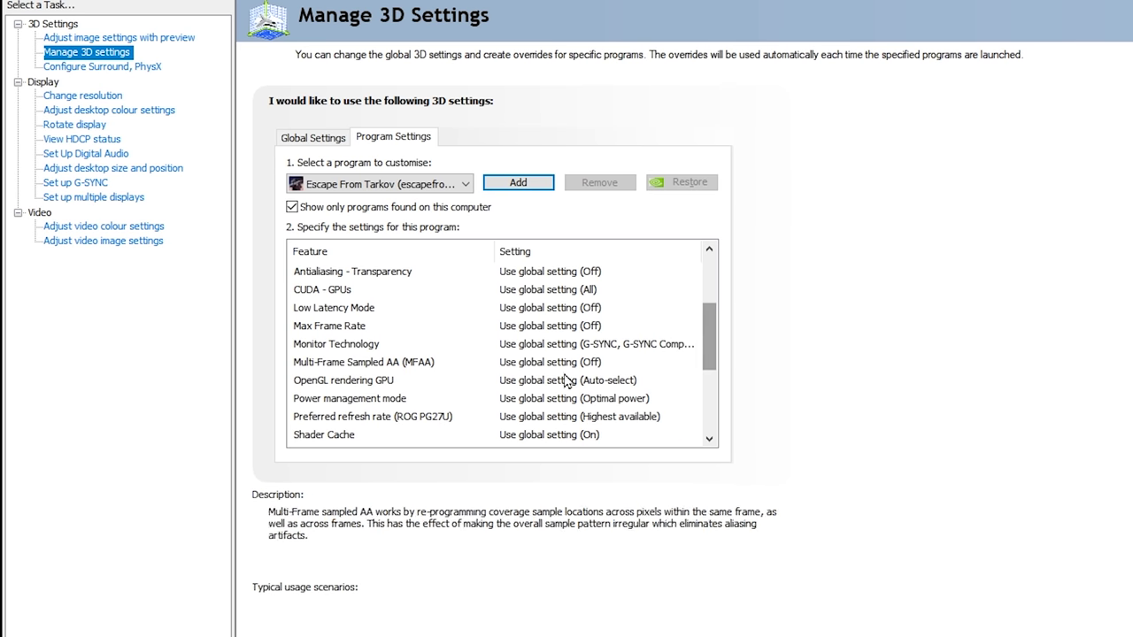
click(514, 399)
click(532, 400)
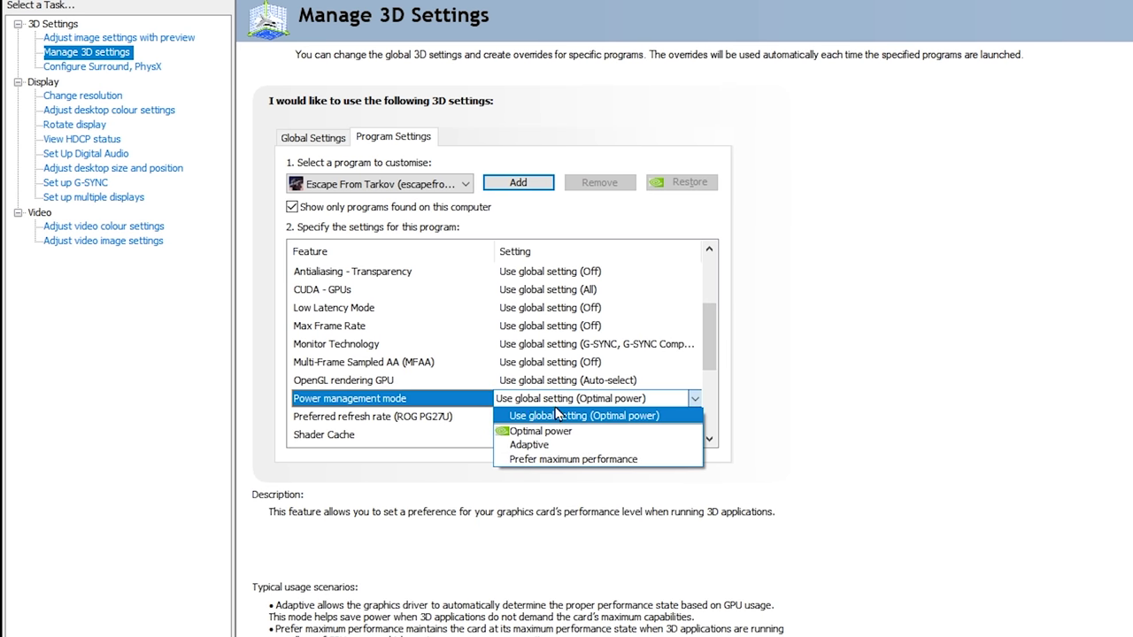
click(574, 459)
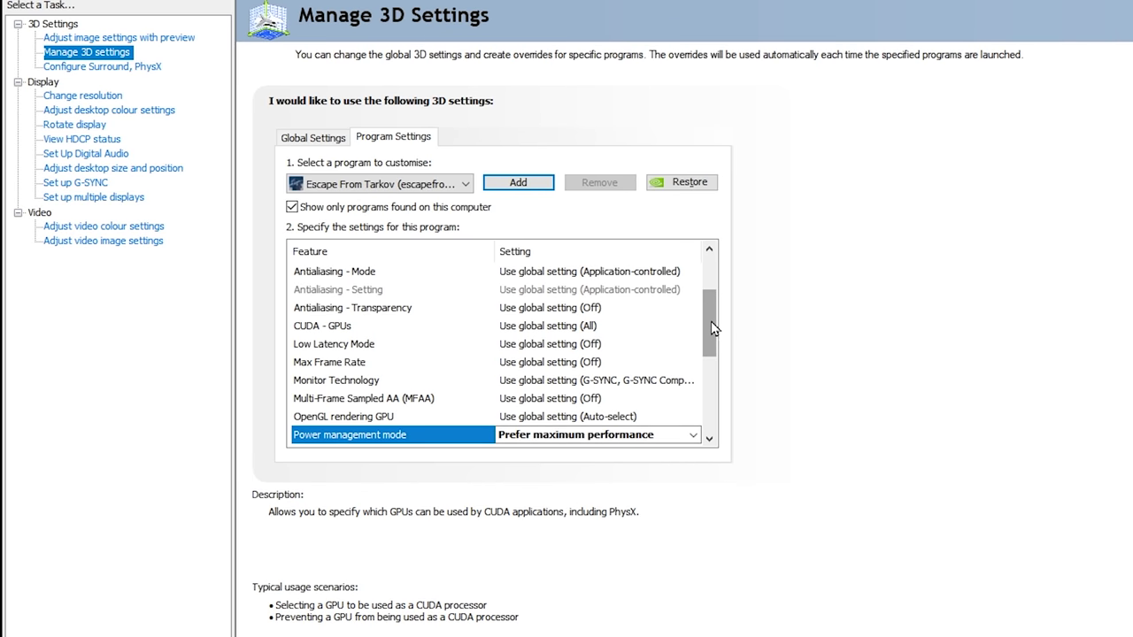
- Turn Trilinear optimisation On and set Texture filtering quality to High performance
drag(715, 332, 716, 382)
click(580, 400)
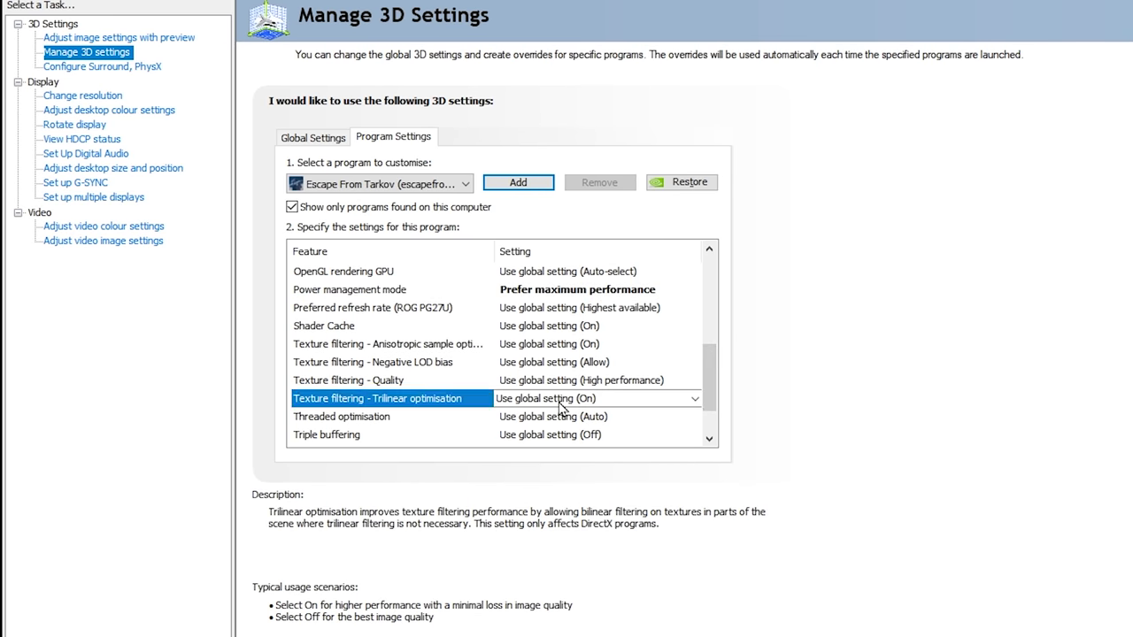
click(581, 400)
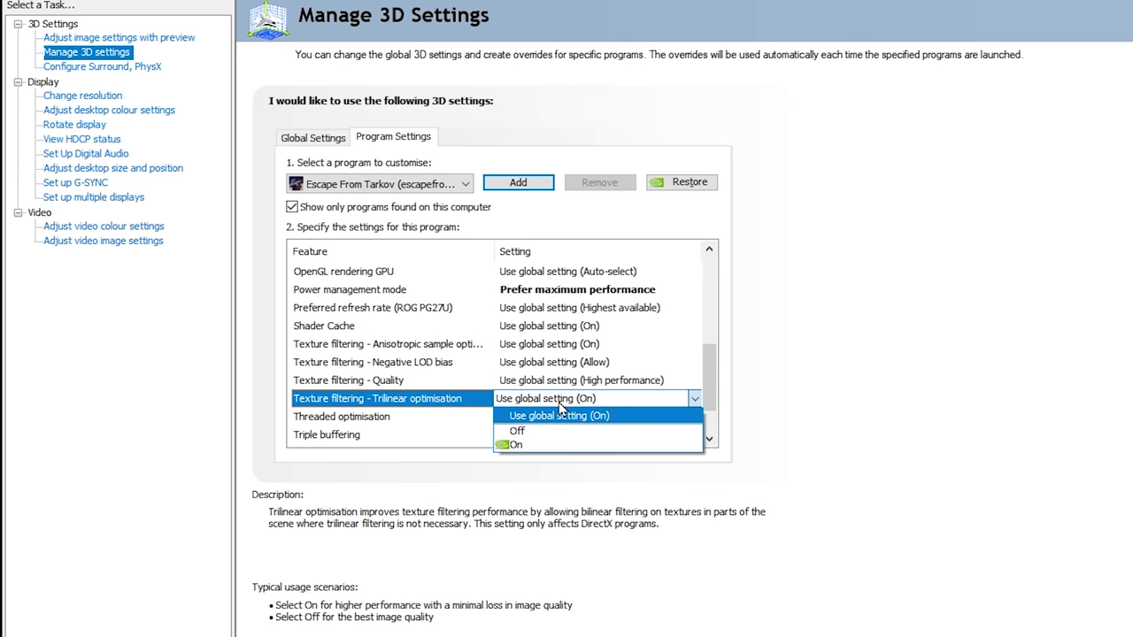
click(515, 445)
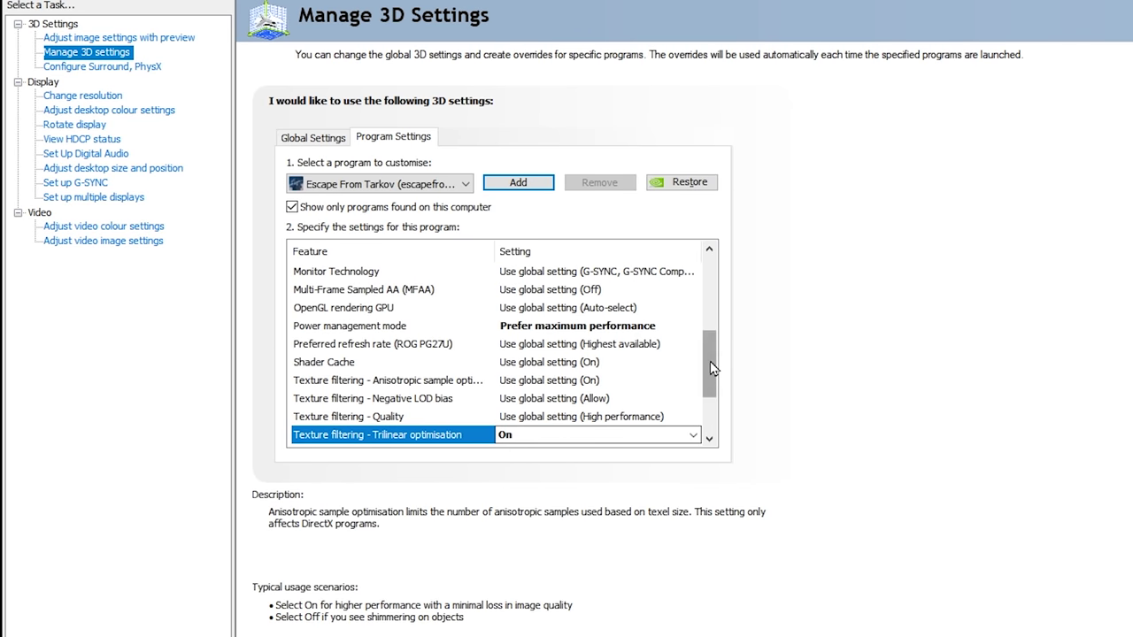
drag(710, 361, 714, 400)
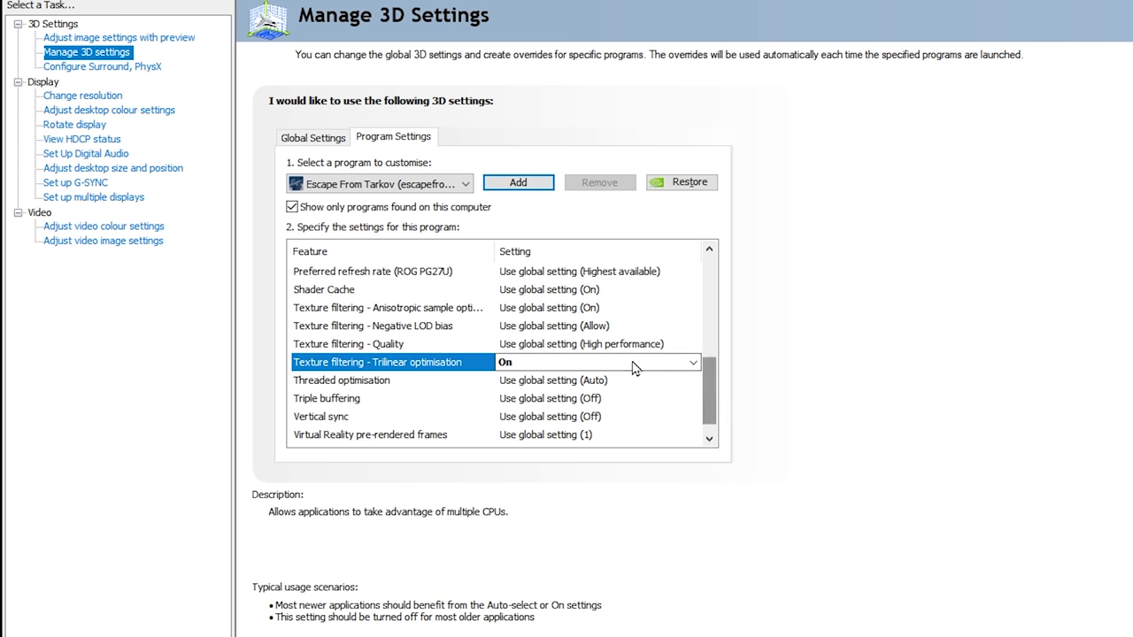
click(567, 344)
click(567, 345)
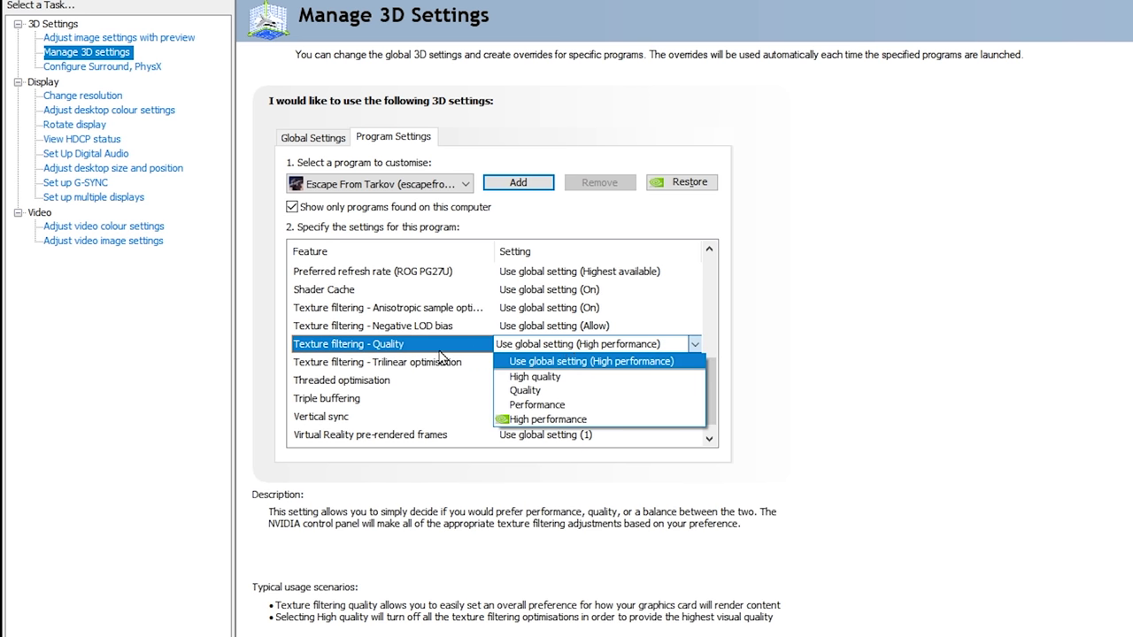
click(521, 420)
- Turn Vertical sync Off and Threaded optimisation On
scroll(711, 391, down, 2)
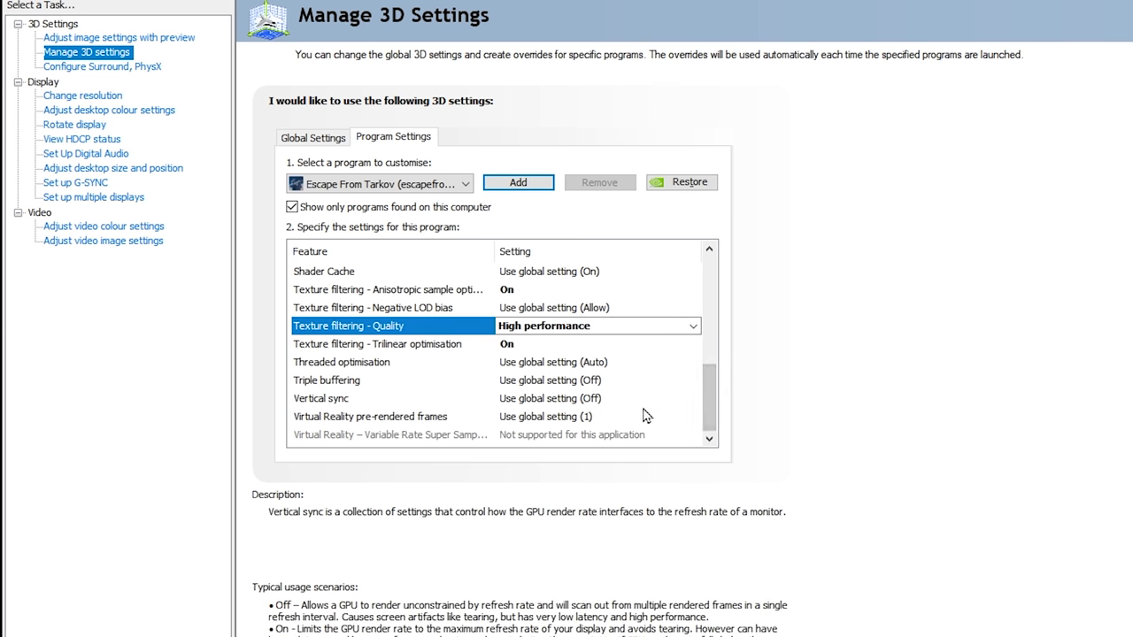
click(556, 400)
click(539, 400)
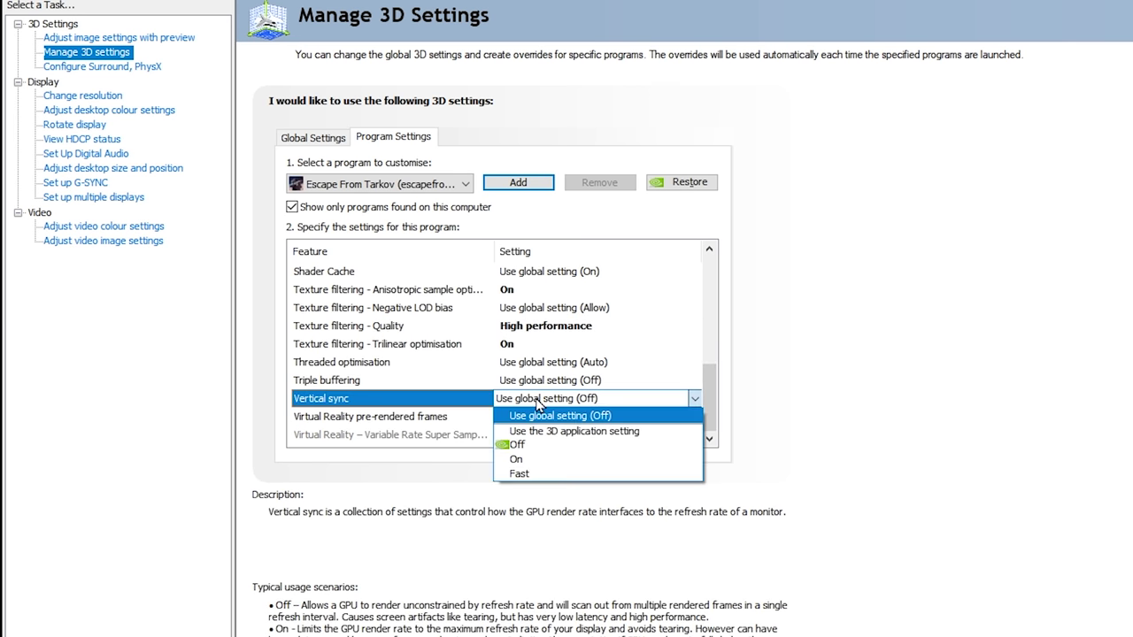
click(520, 445)
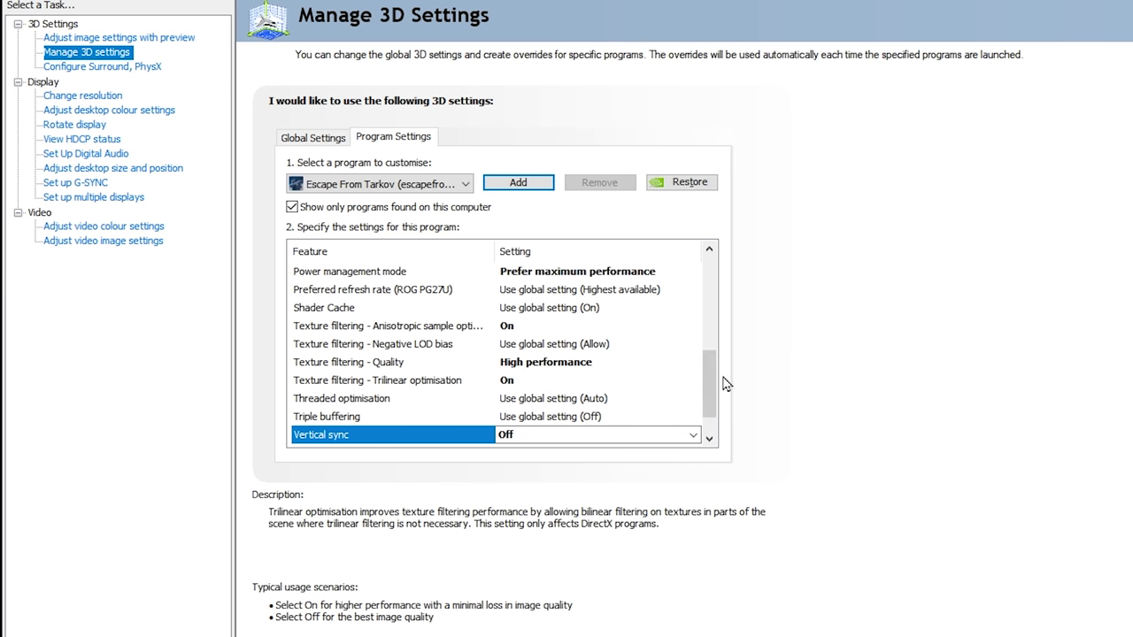
scroll(707, 372, down, 1)
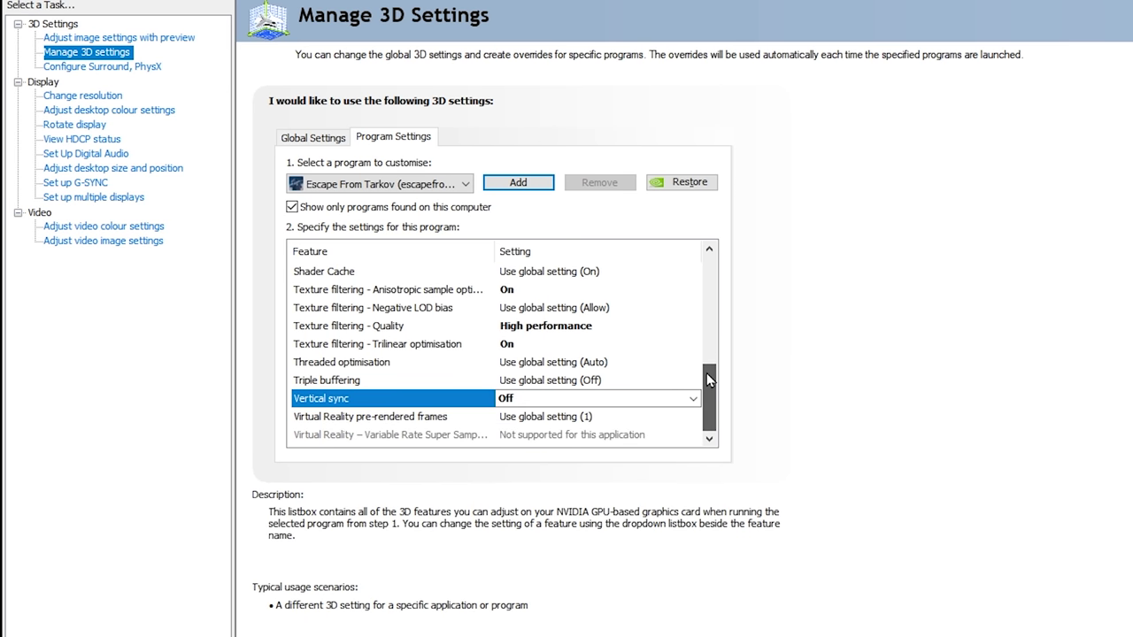
click(528, 363)
click(531, 365)
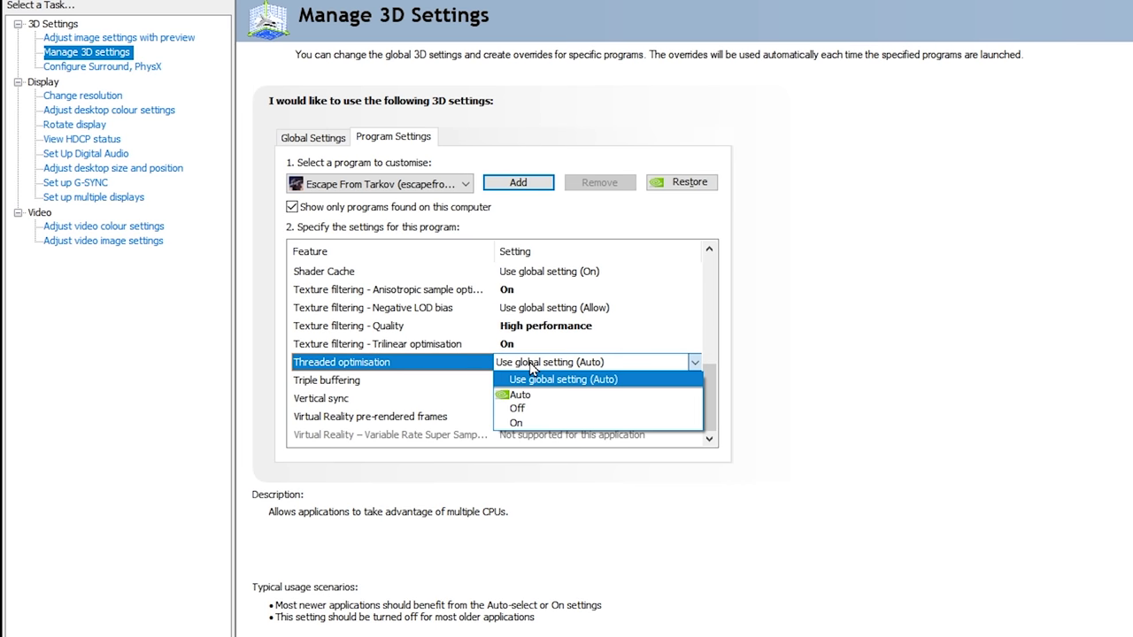
click(558, 427)
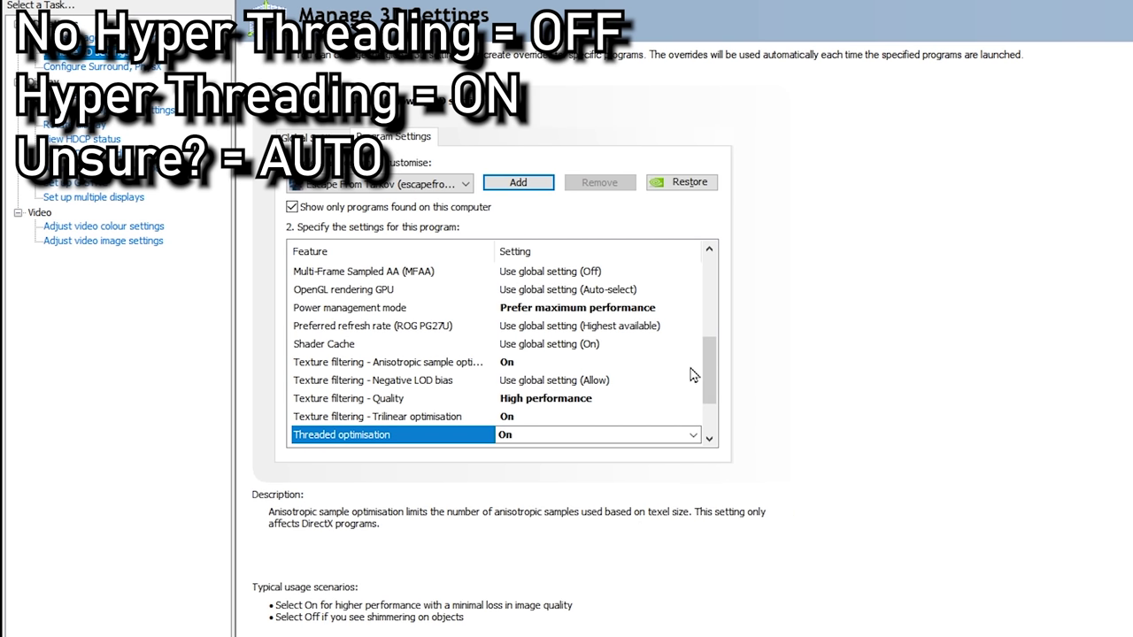
- Close the control panel and apply the unsaved 3D setting changes
click(709, 436)
drag(709, 414, 722, 264)
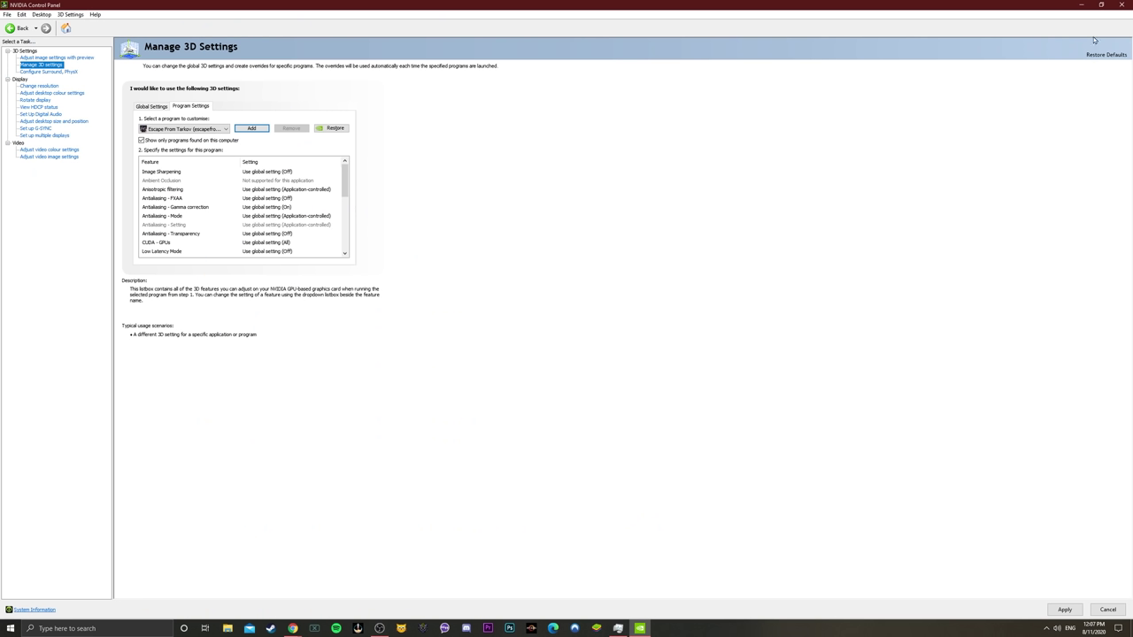
click(1121, 5)
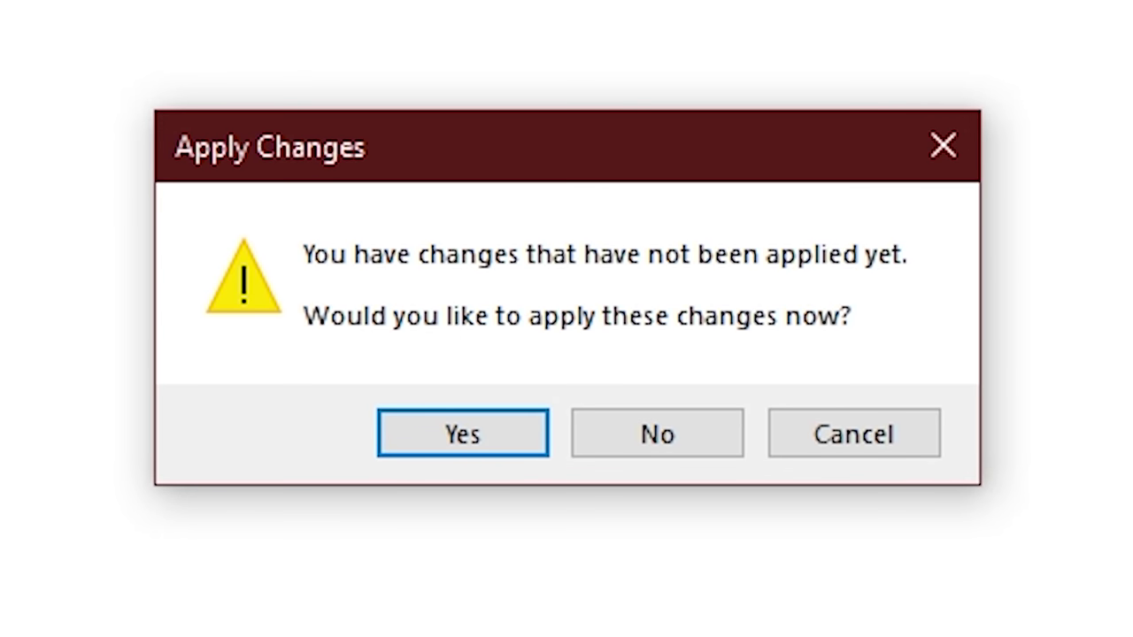
click(469, 452)
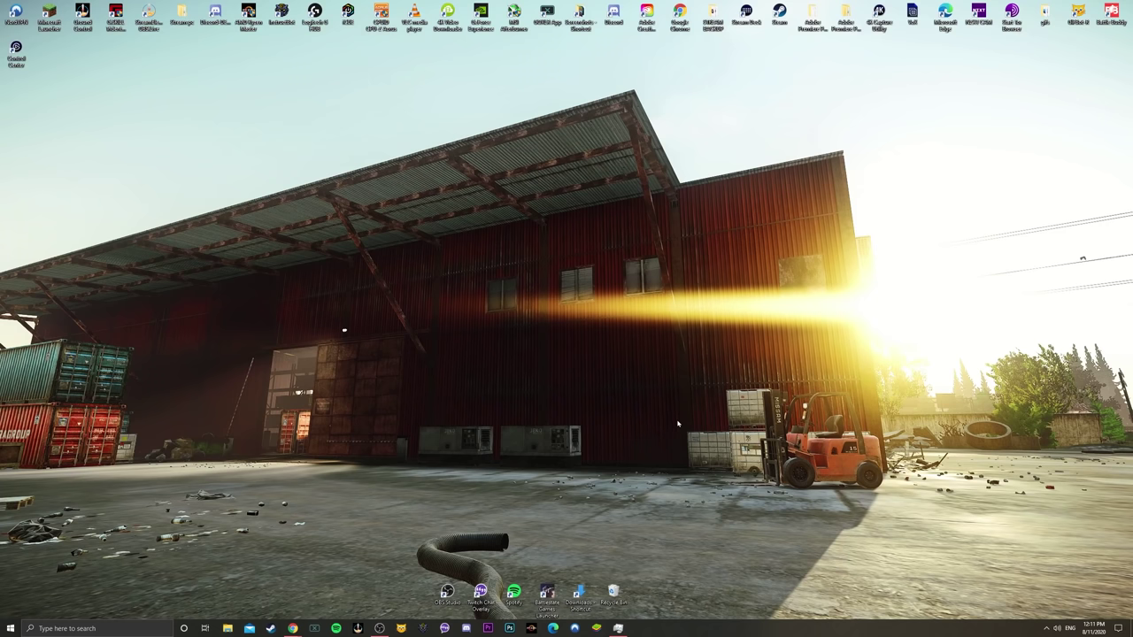
- Search 'bsg' and follow the launcher shortcut to its actual install folder
click(124, 628)
text(bsg)
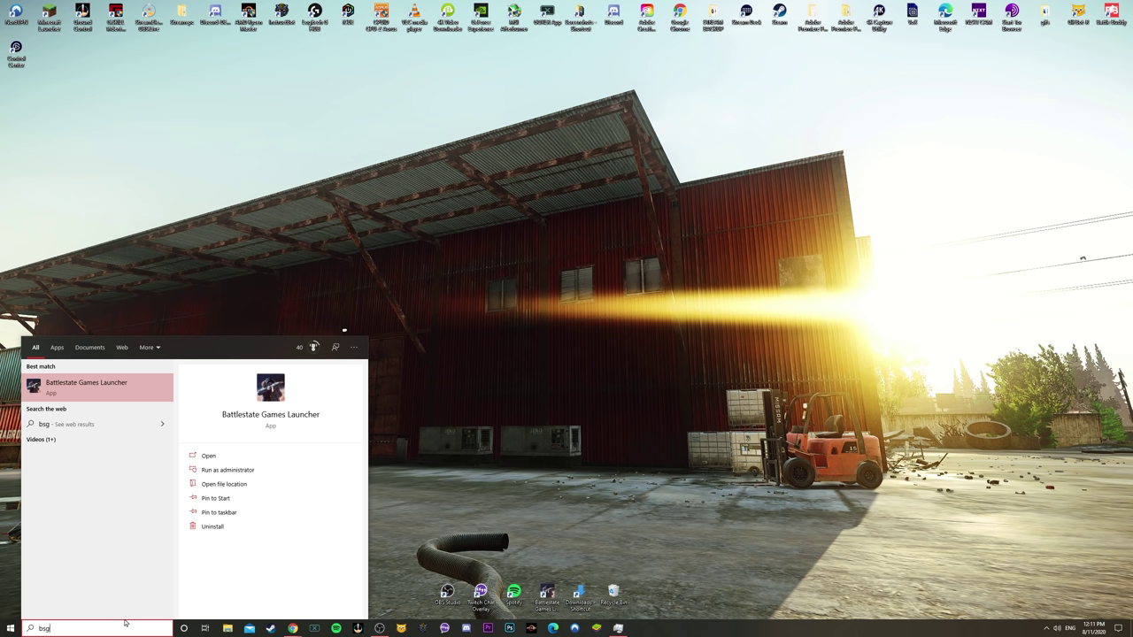
key(BackSpace)
key(BackSpace)
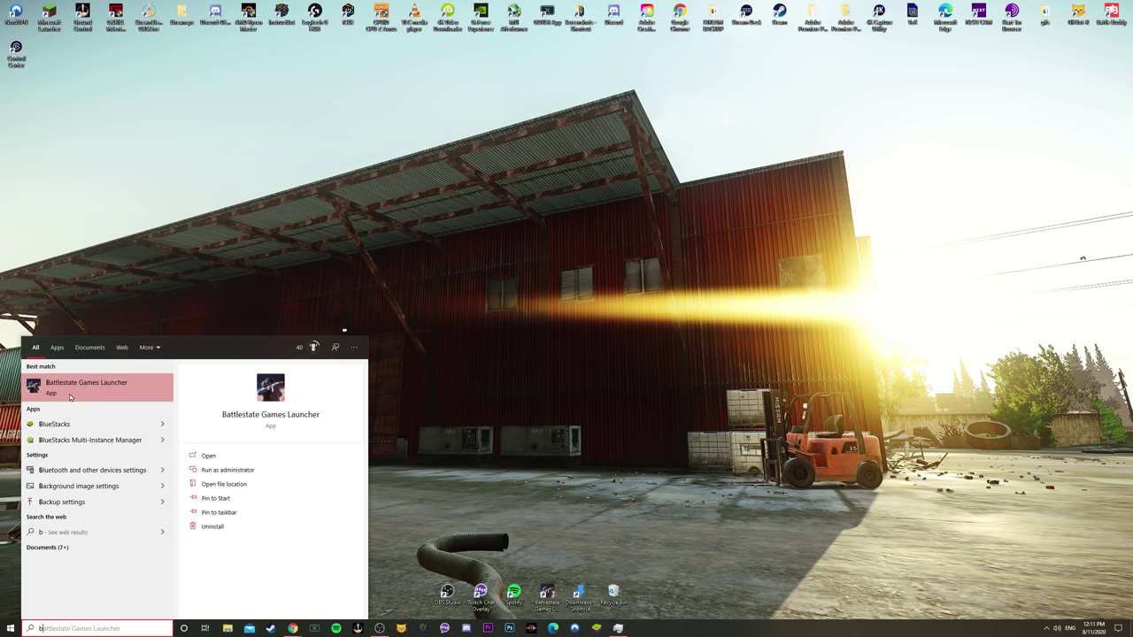
right_click(75, 393)
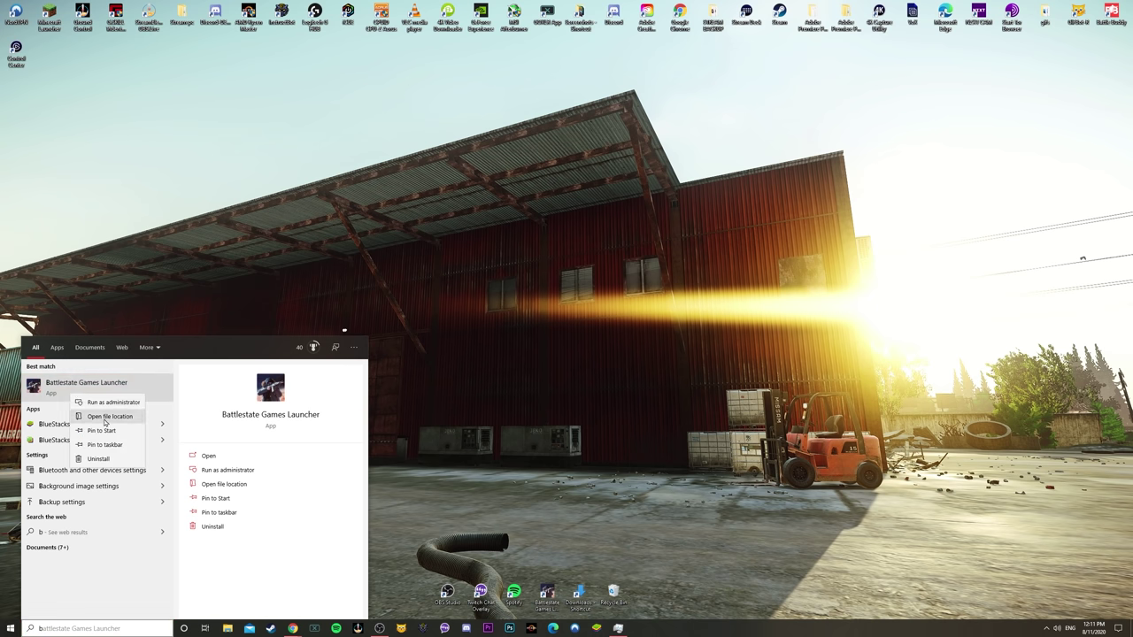
click(109, 416)
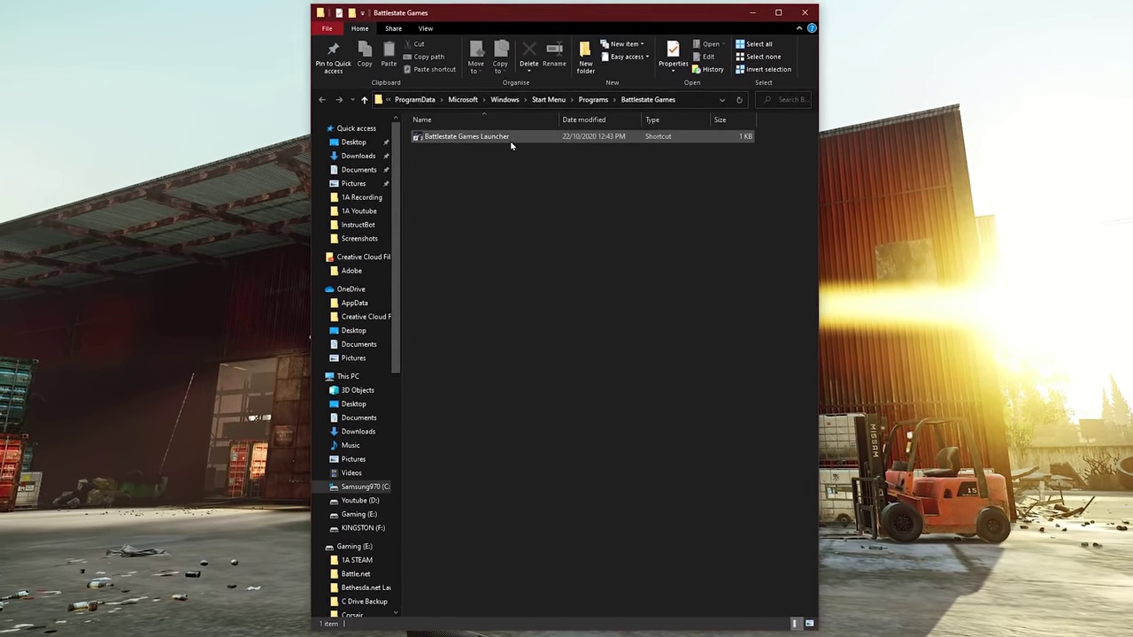
right_click(503, 152)
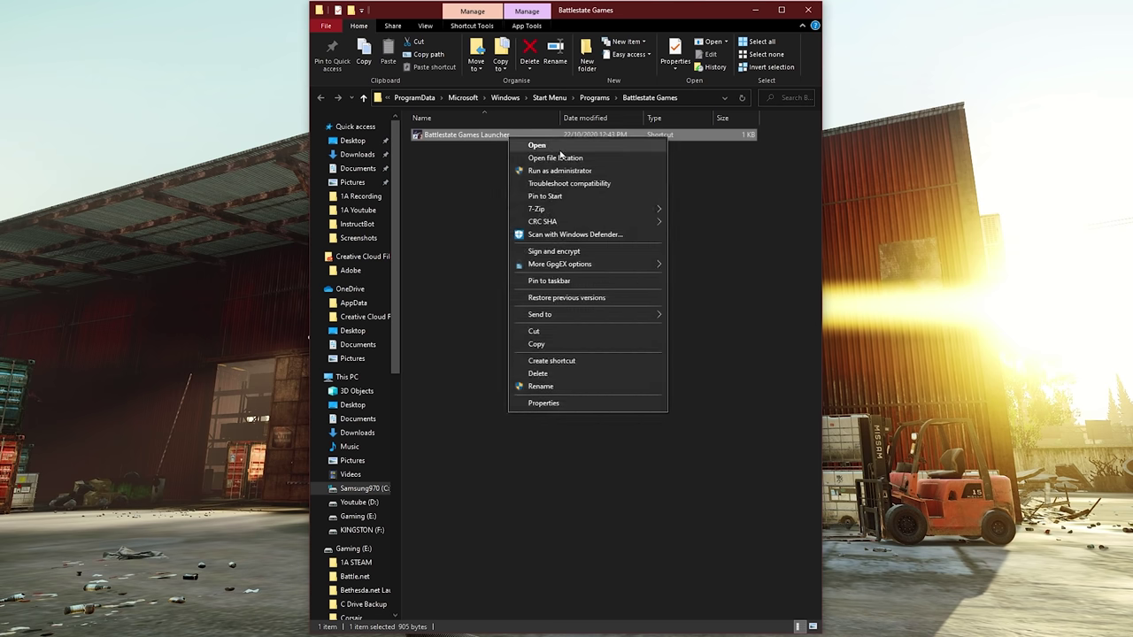
click(565, 159)
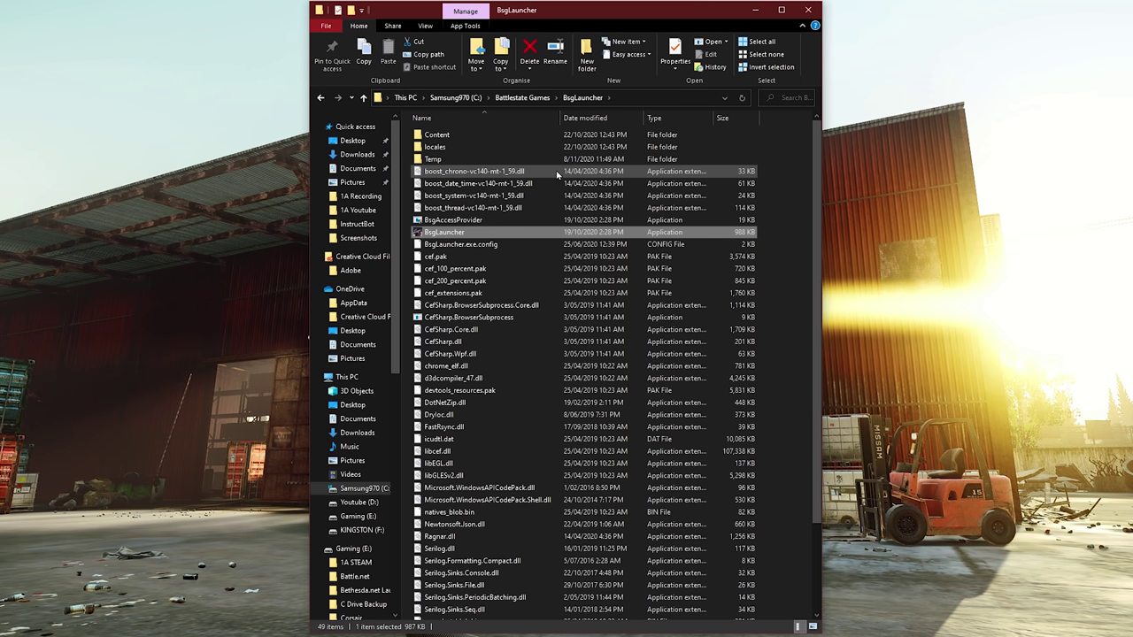
- Go up to Battlestate Games, enter EFT (live), and open EscapeFromTarkov's Properties
click(535, 98)
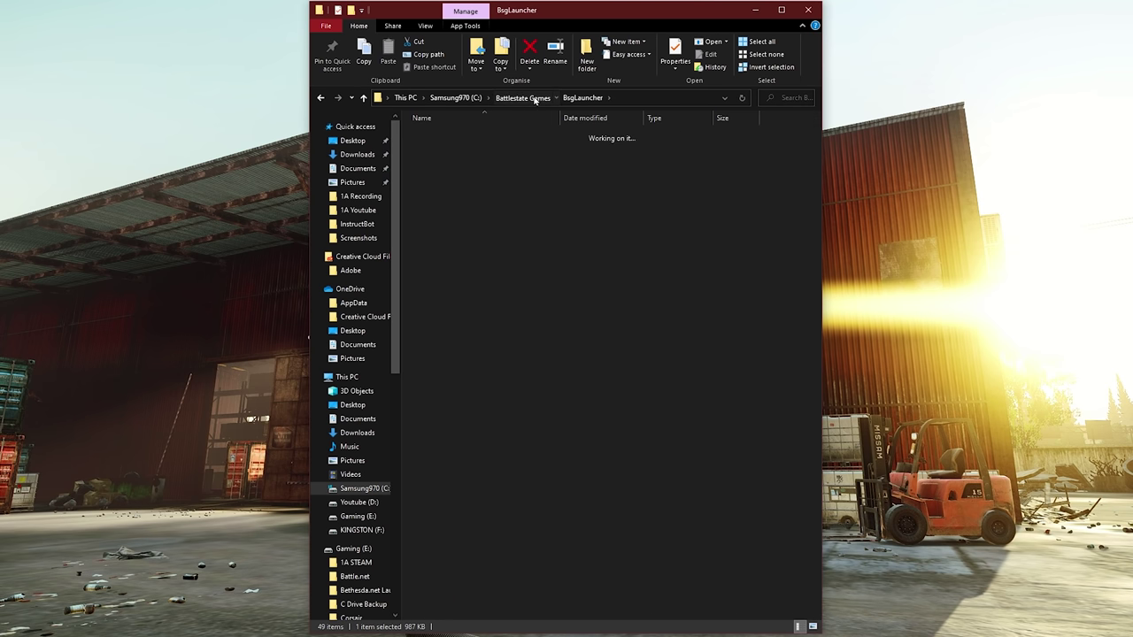
click(602, 239)
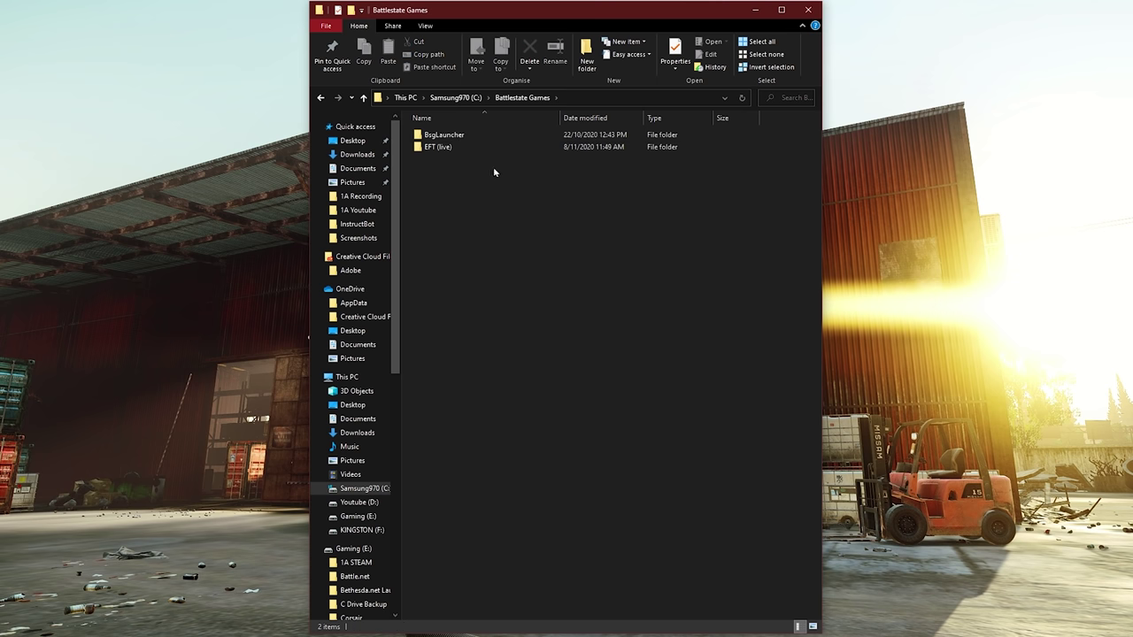
double_click(432, 148)
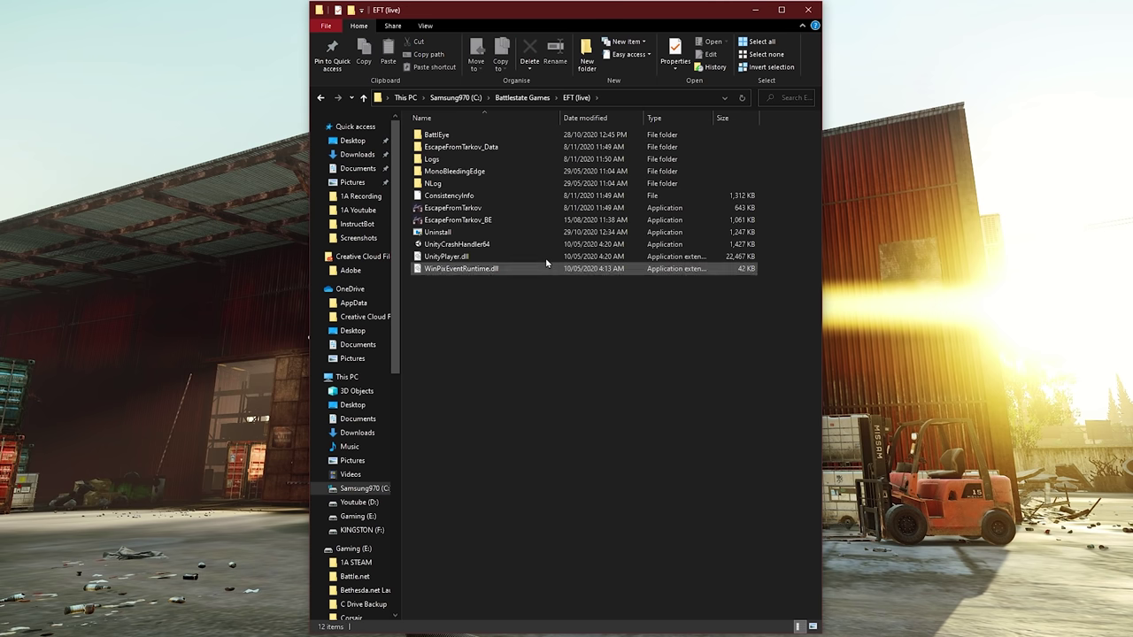
right_click(483, 208)
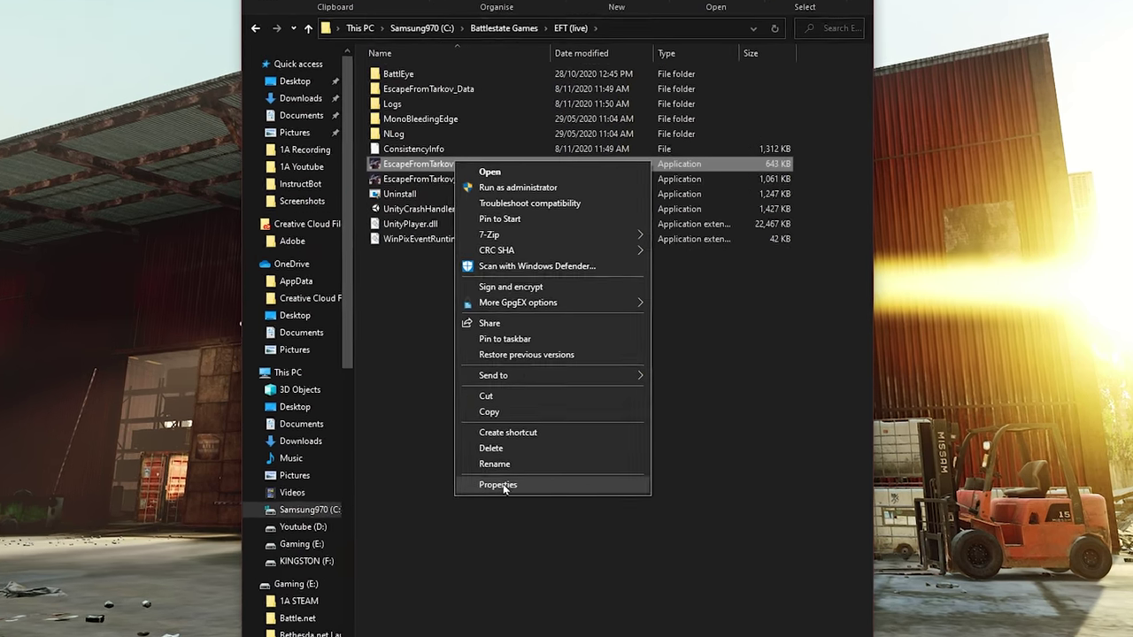
click(503, 485)
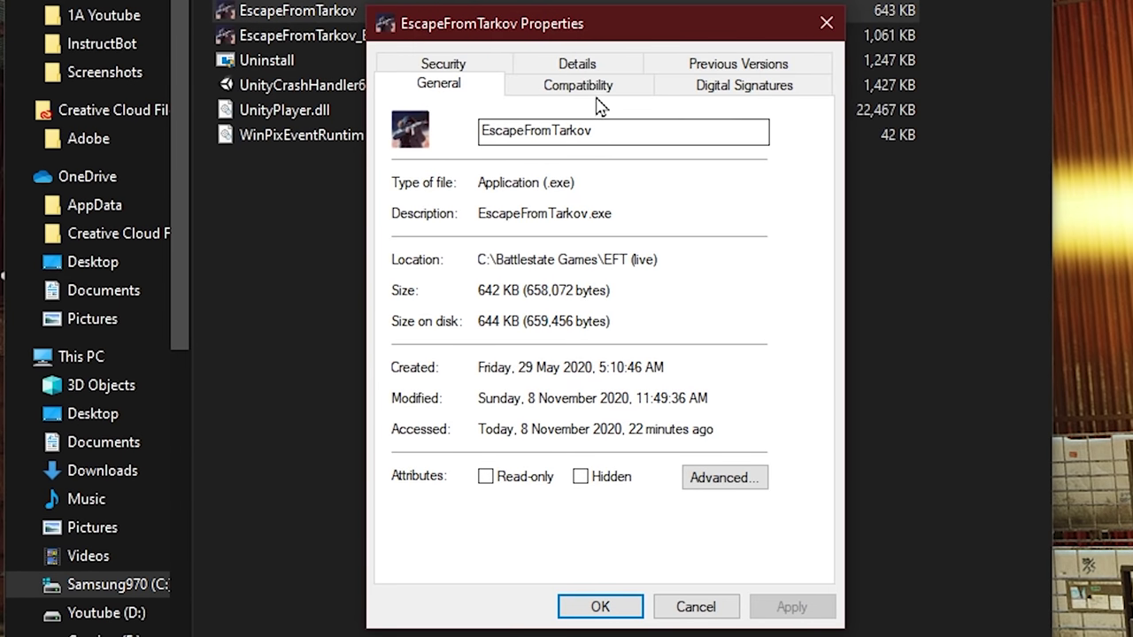
- Under Compatibility, override high DPI scaling performed by Application, then apply and close
click(600, 93)
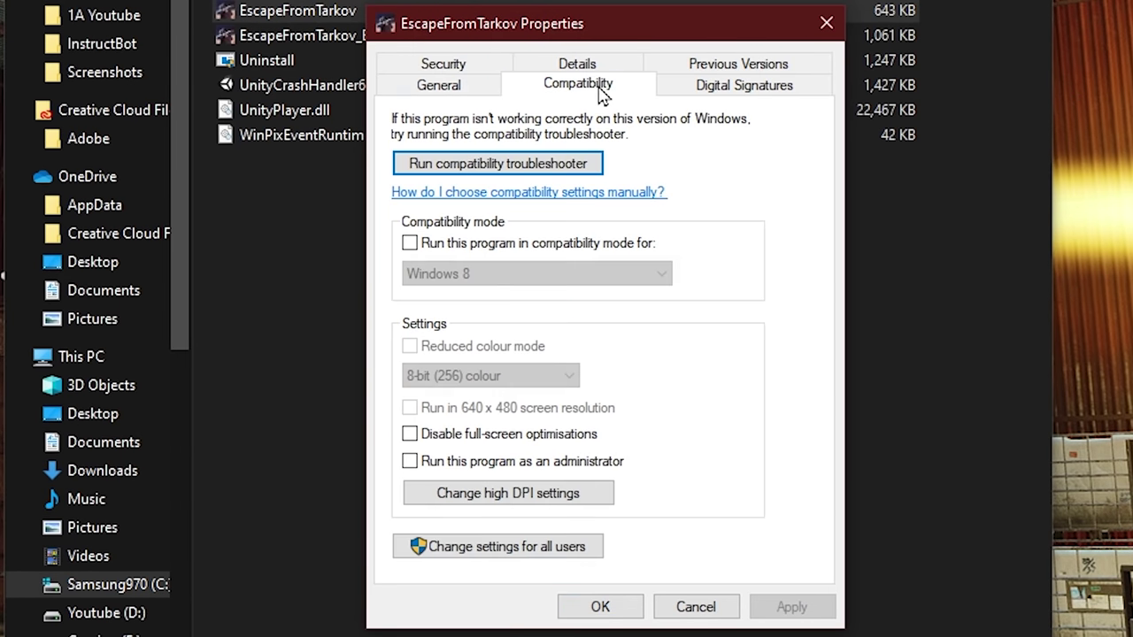
click(547, 501)
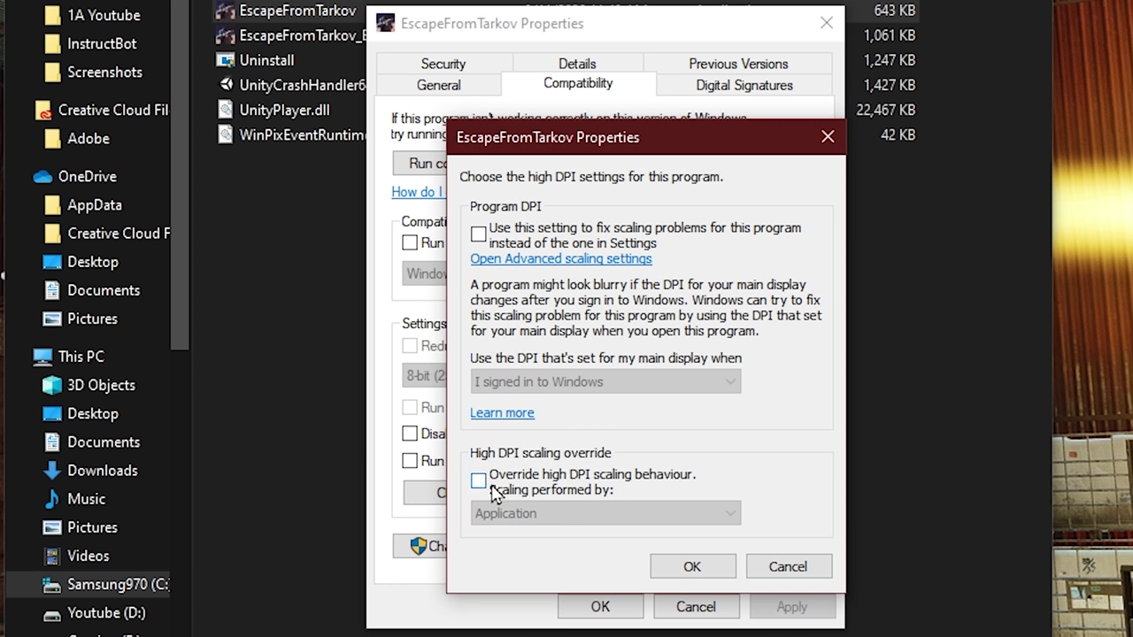
click(480, 486)
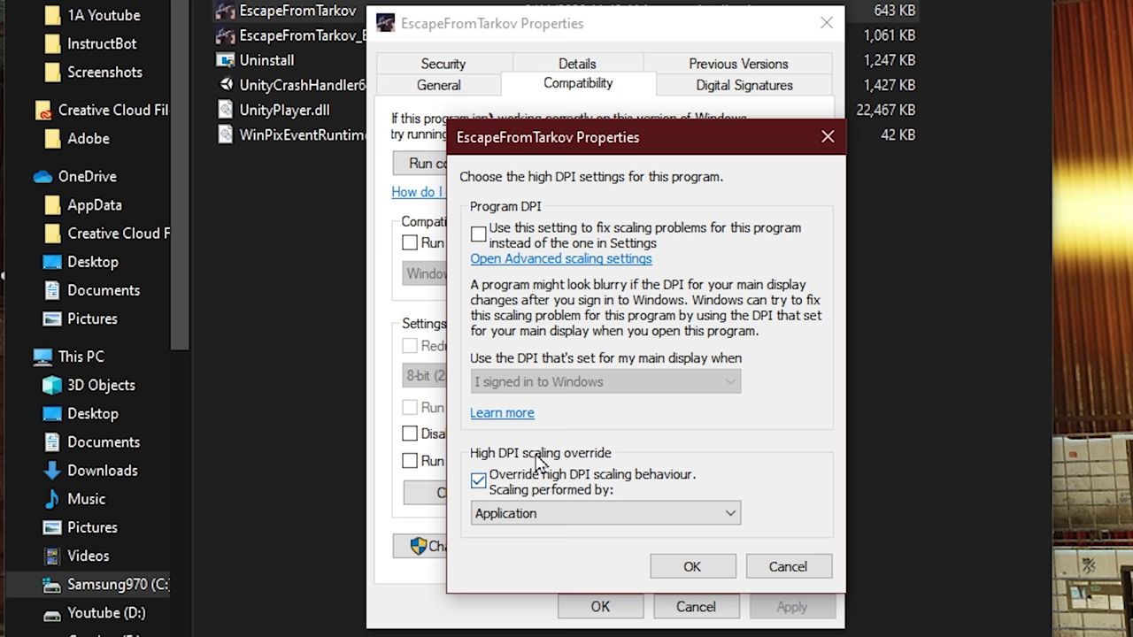
click(693, 567)
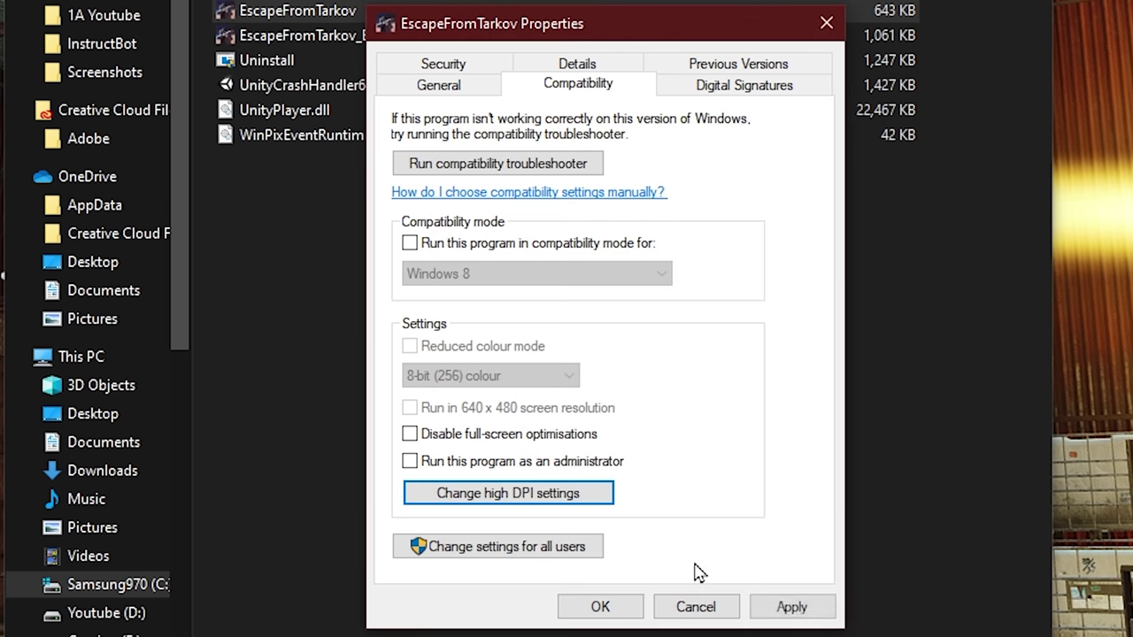
click(791, 608)
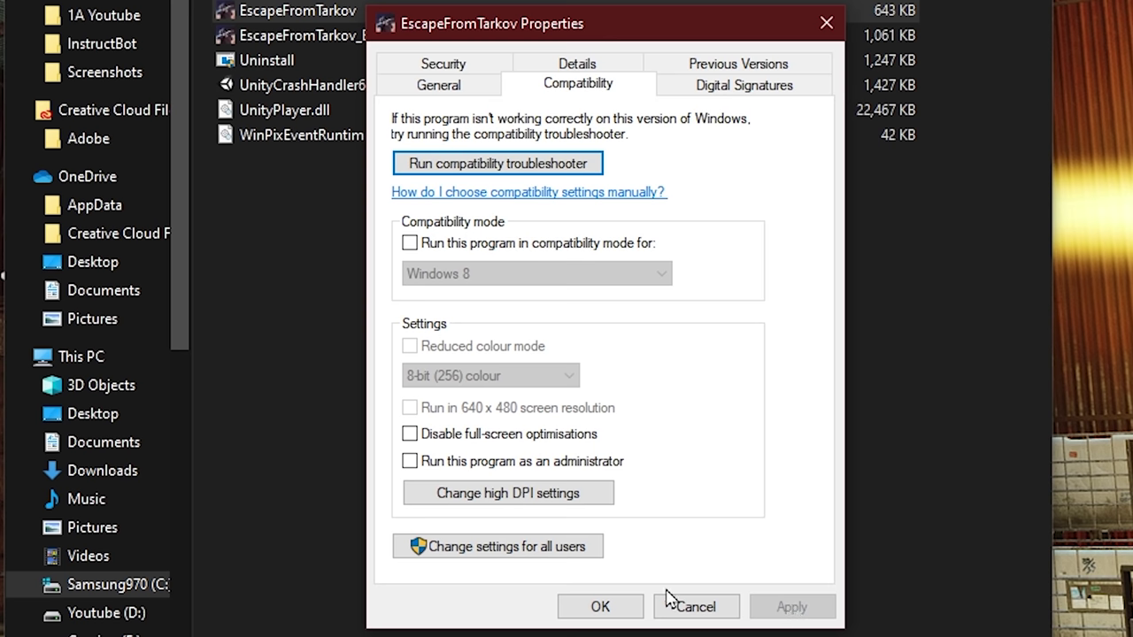
click(600, 607)
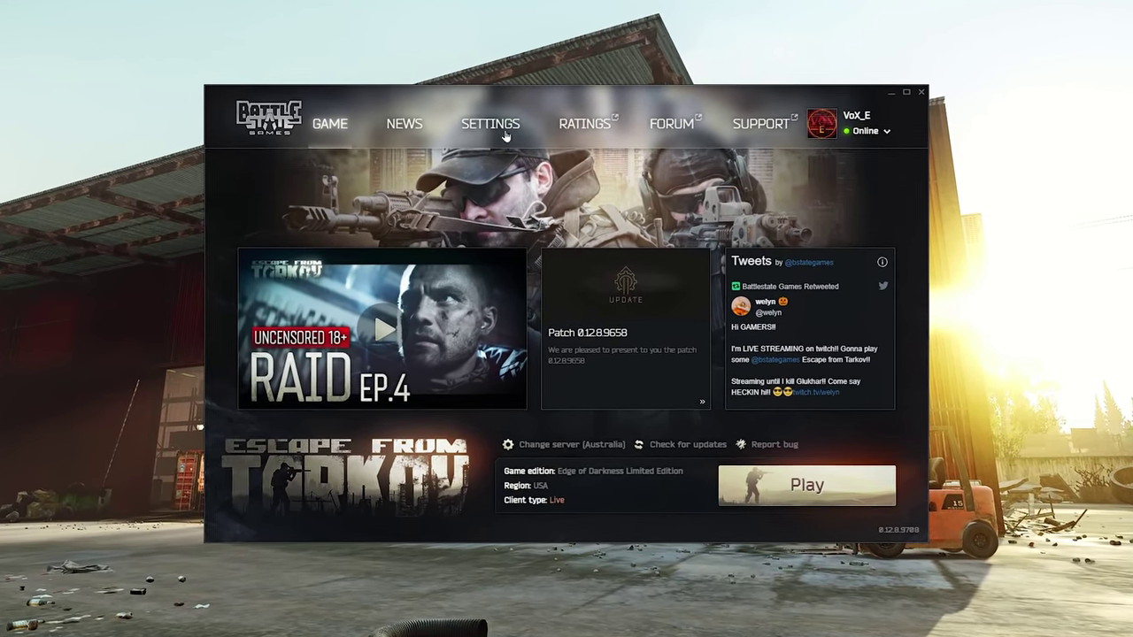
- In launcher settings, set window close to Exit the Launcher and game launch to Exit completely
click(506, 159)
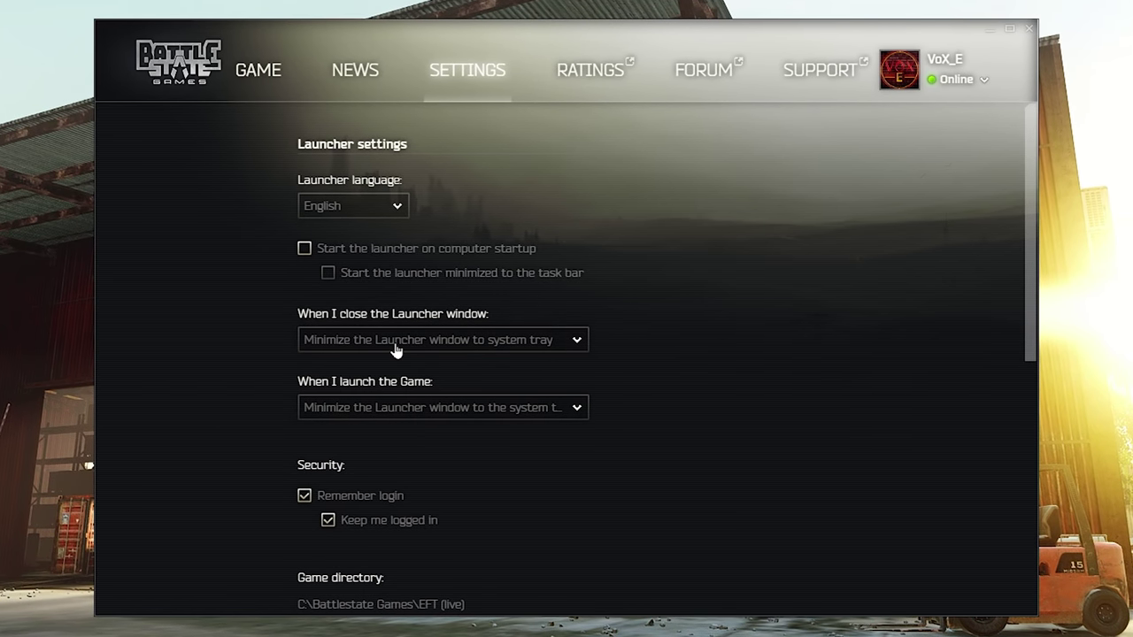
click(396, 347)
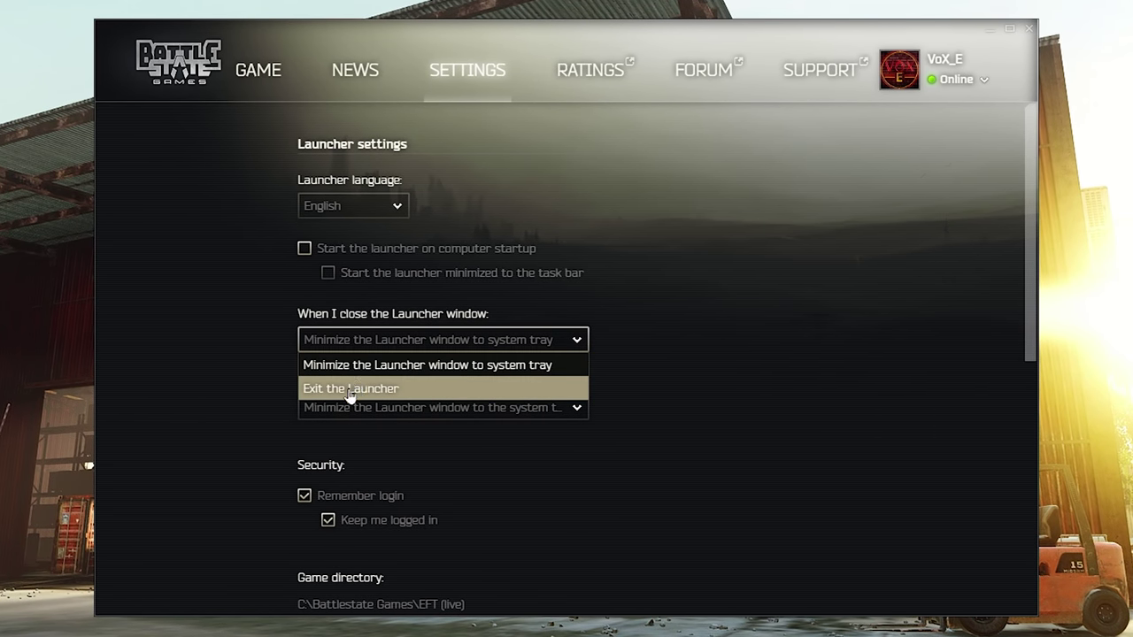
click(353, 394)
click(346, 407)
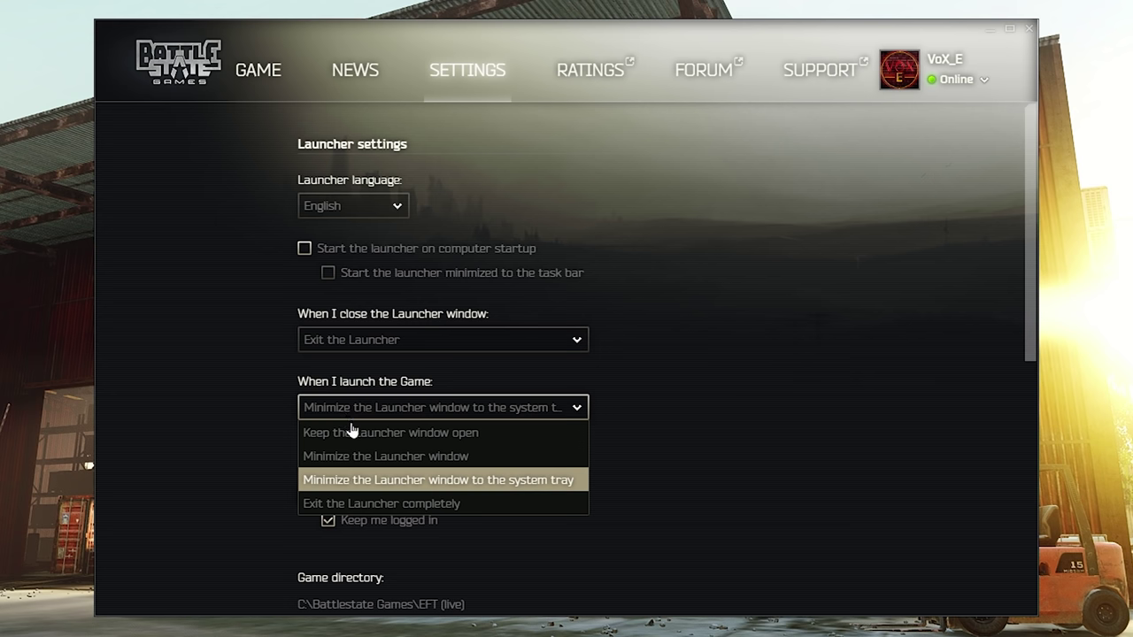
click(365, 504)
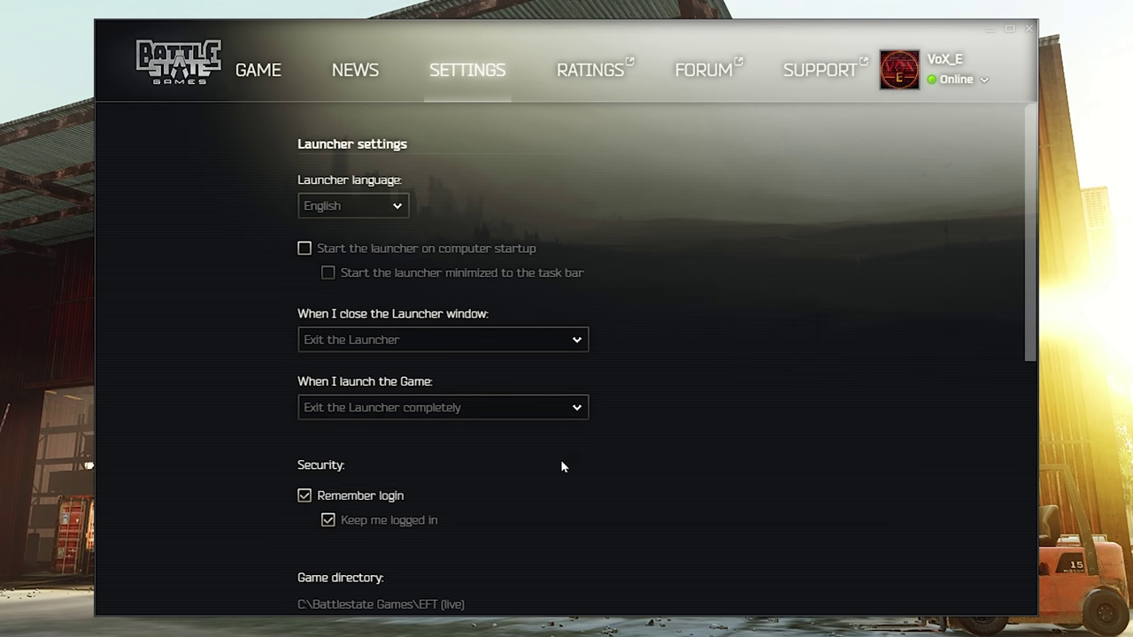
drag(1030, 309, 1030, 570)
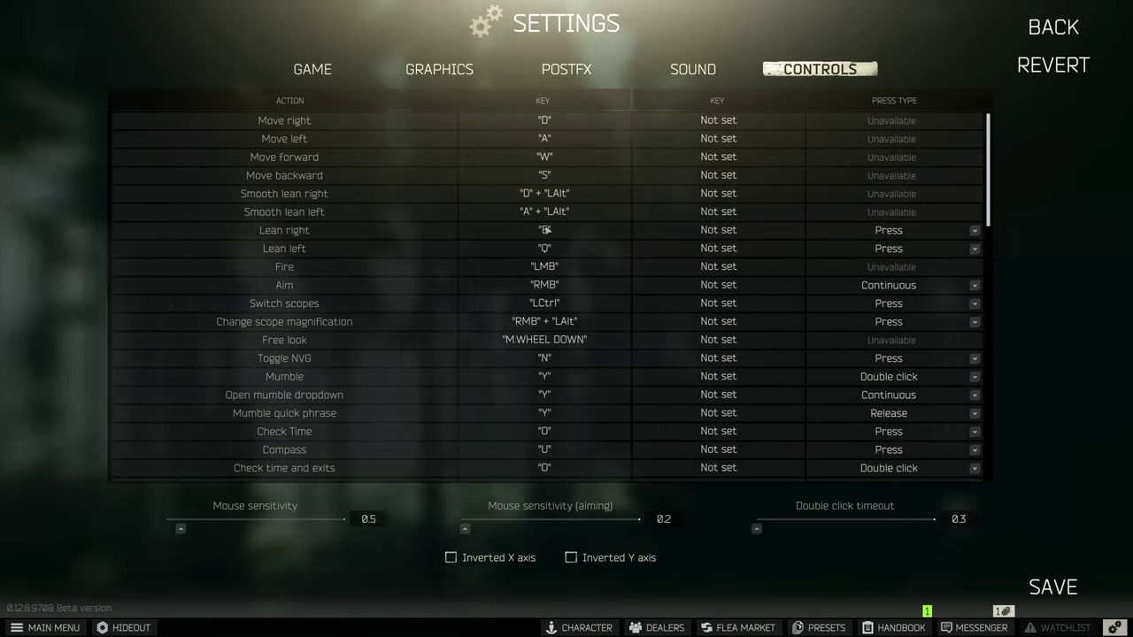
- Move from the GAME tab to the GRAPHICS tab in Settings
click(319, 70)
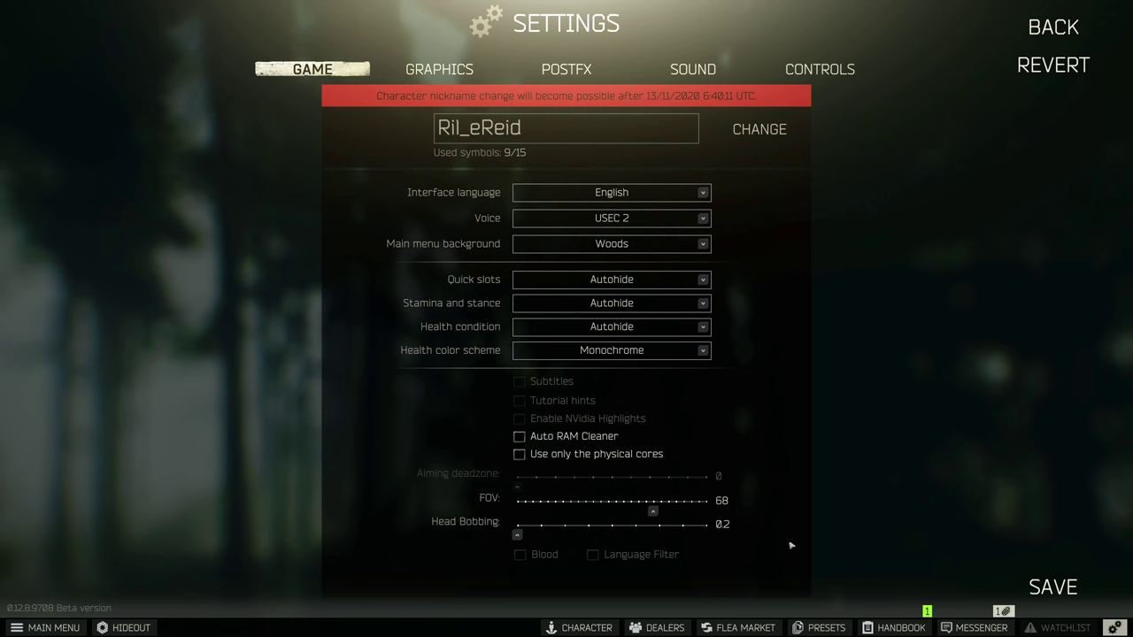
click(440, 69)
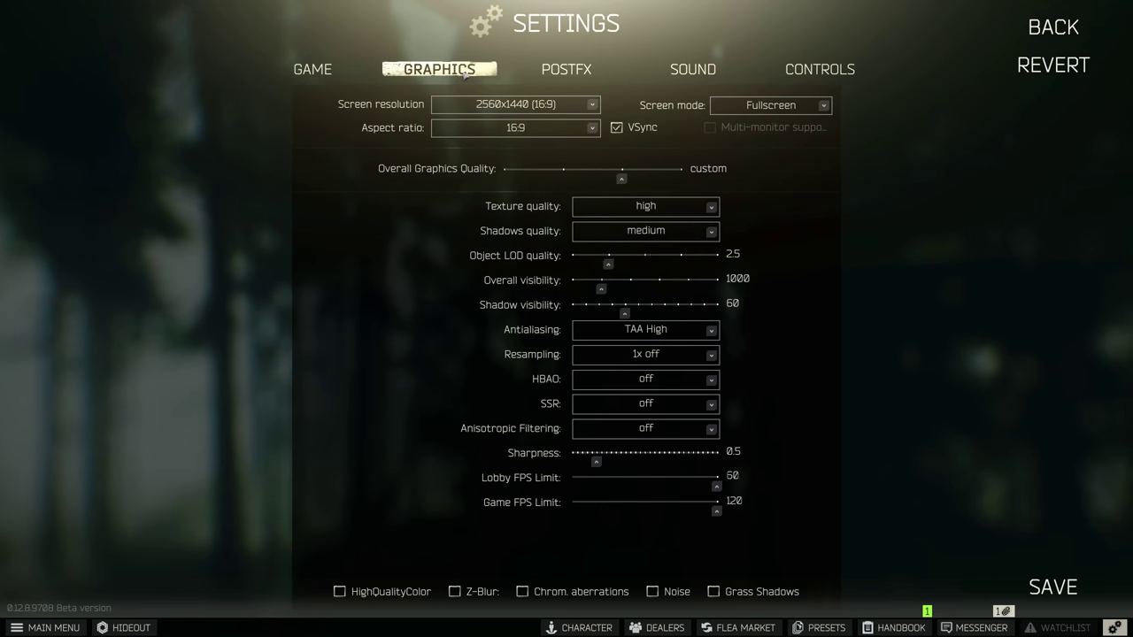
click(554, 104)
click(579, 135)
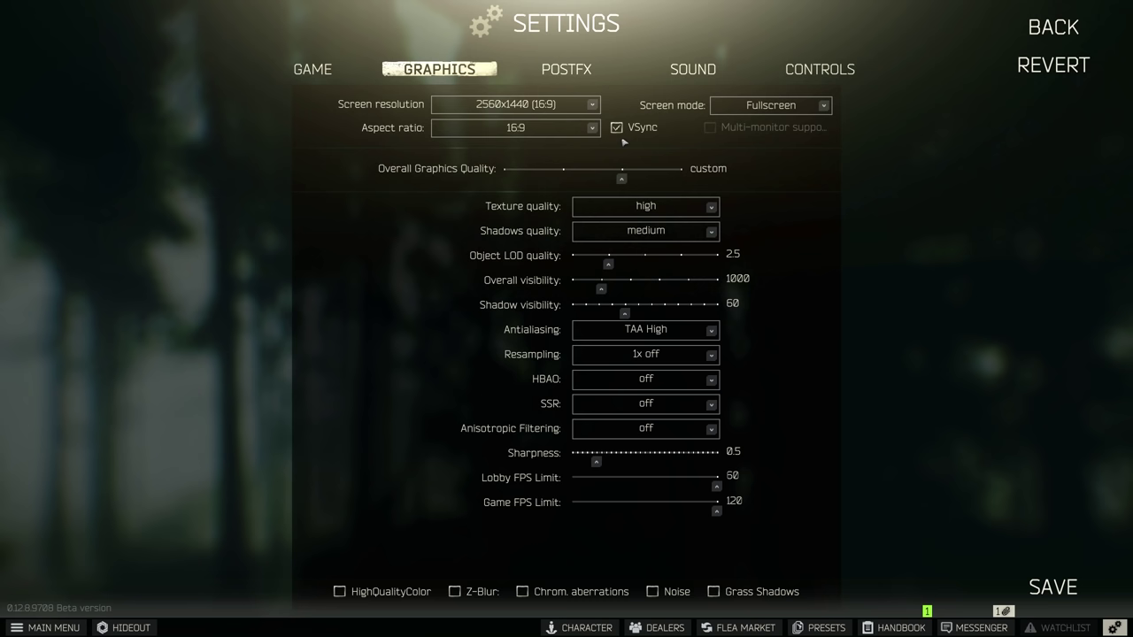
click(753, 109)
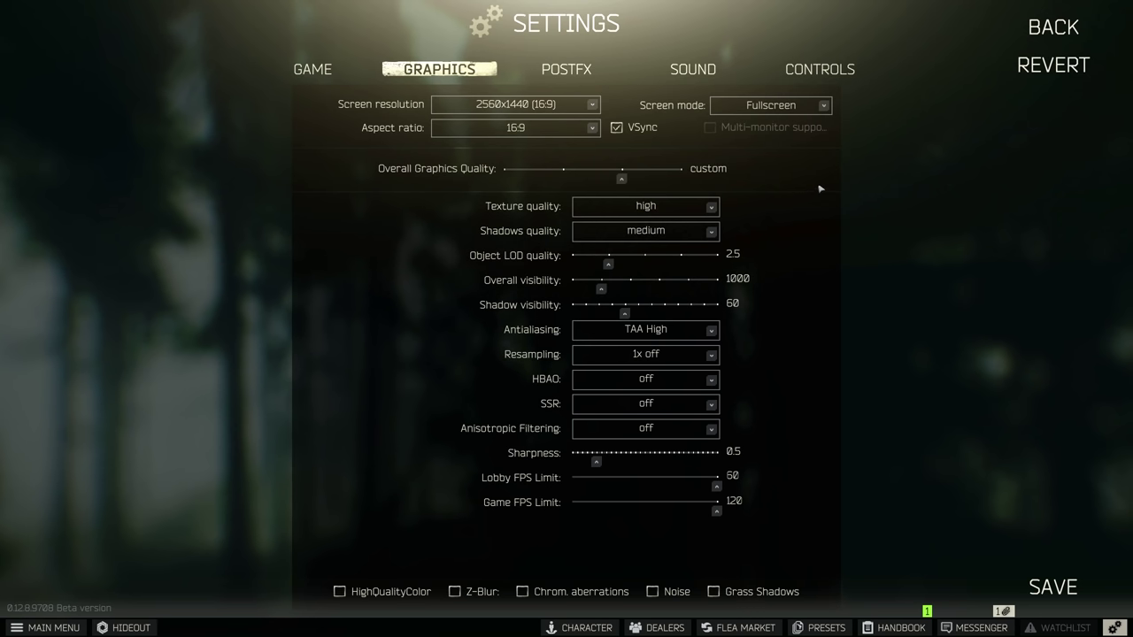
click(712, 208)
click(687, 232)
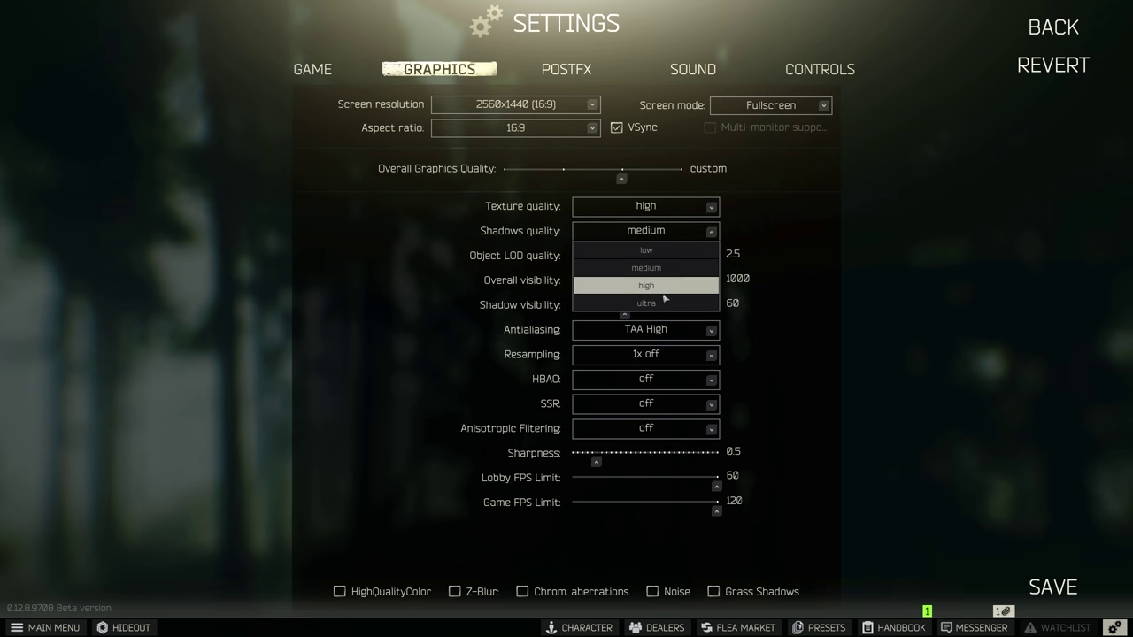
click(683, 270)
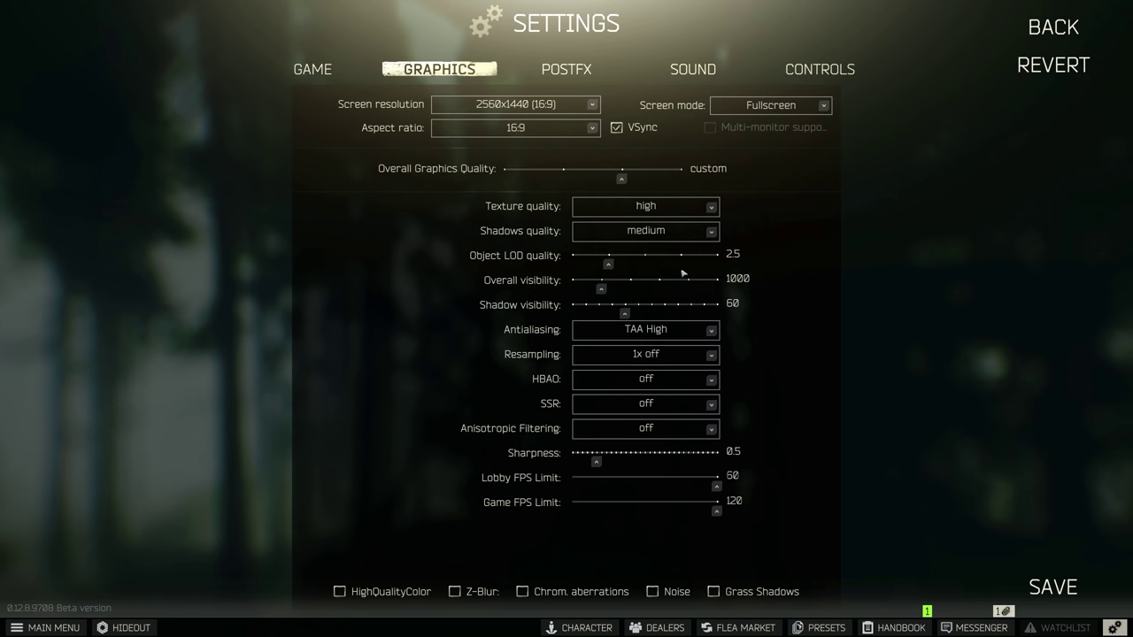
click(694, 231)
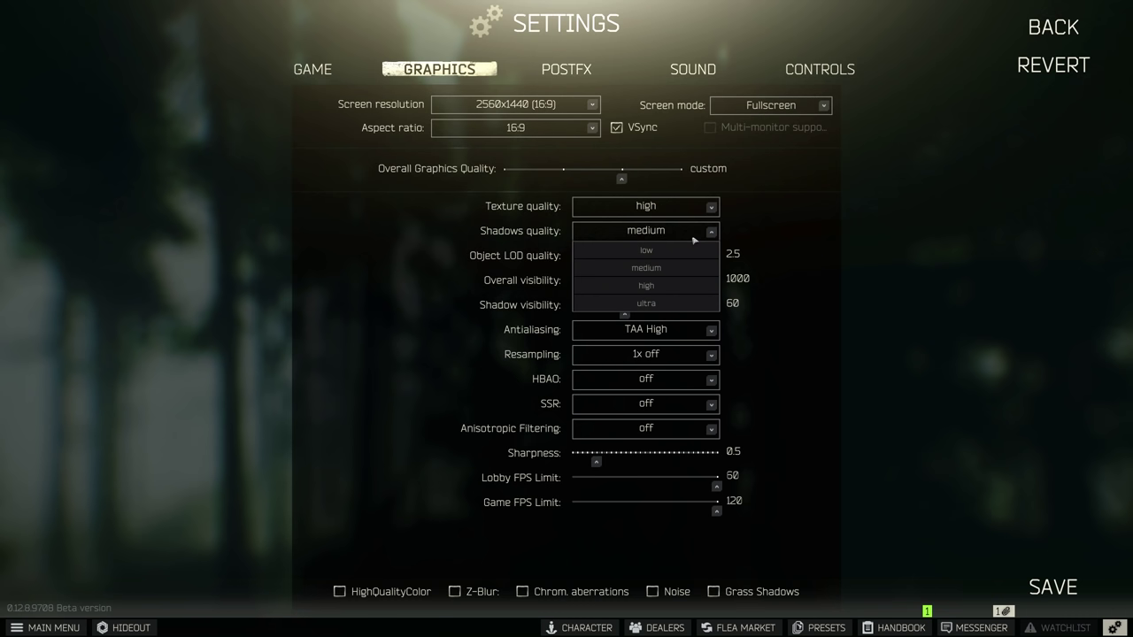
click(695, 285)
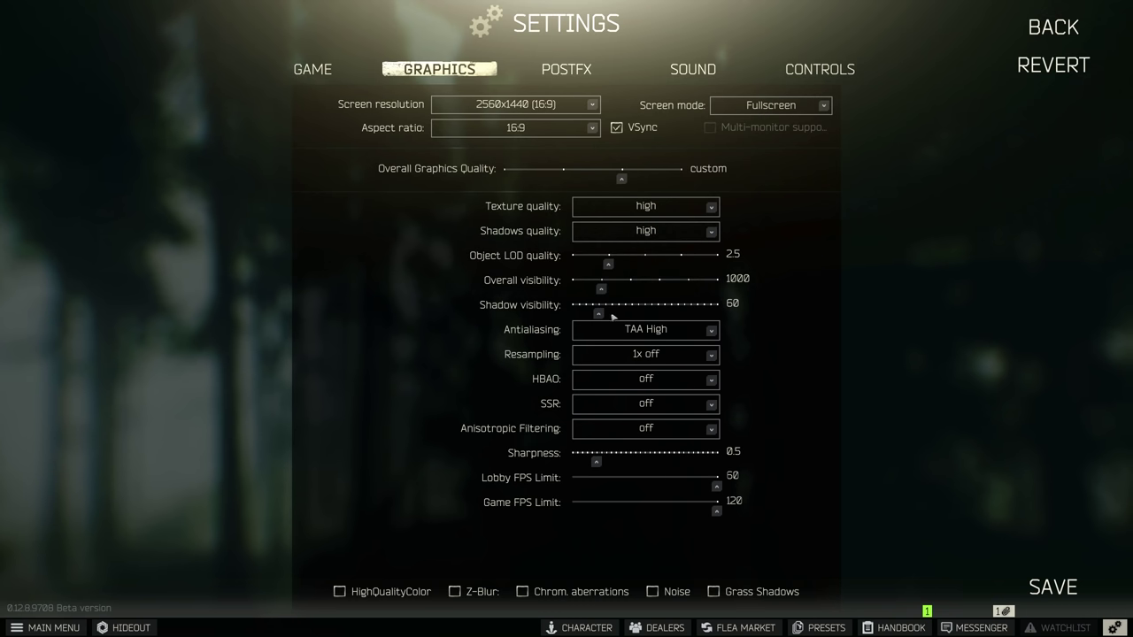
drag(599, 315, 734, 317)
click(674, 235)
click(660, 308)
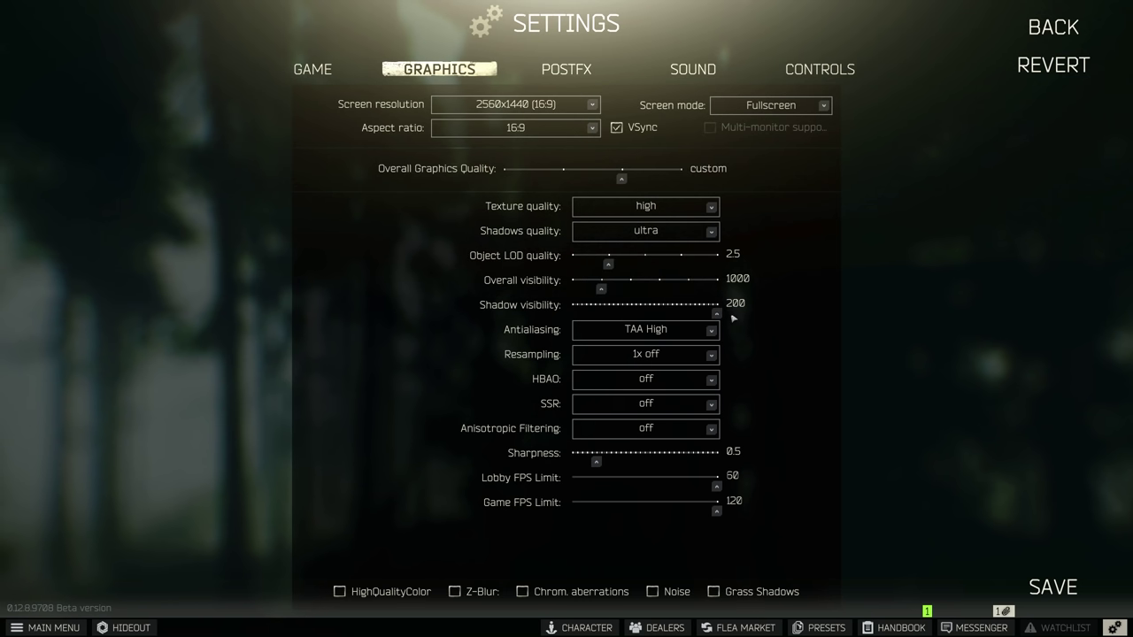
click(670, 233)
click(650, 268)
drag(718, 316, 626, 313)
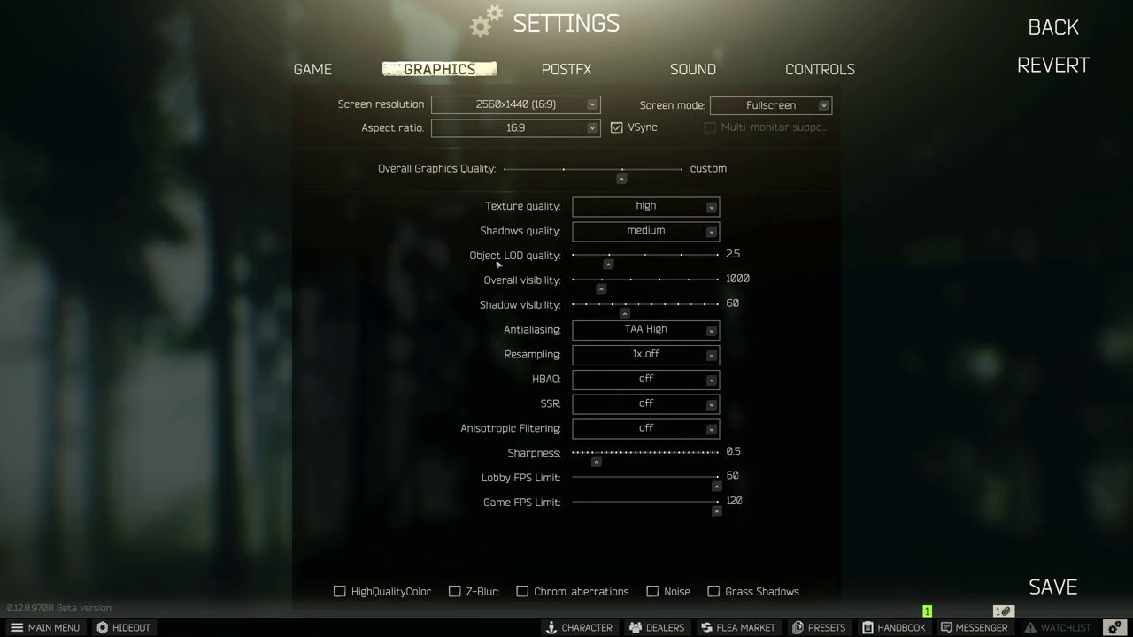
drag(609, 266, 571, 269)
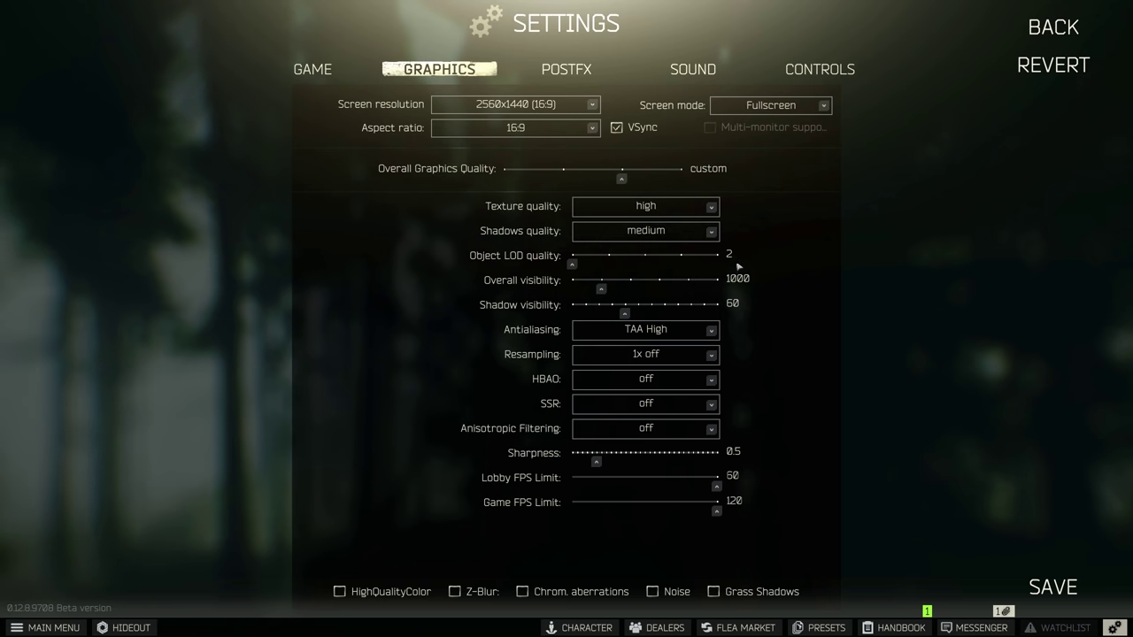
click(607, 264)
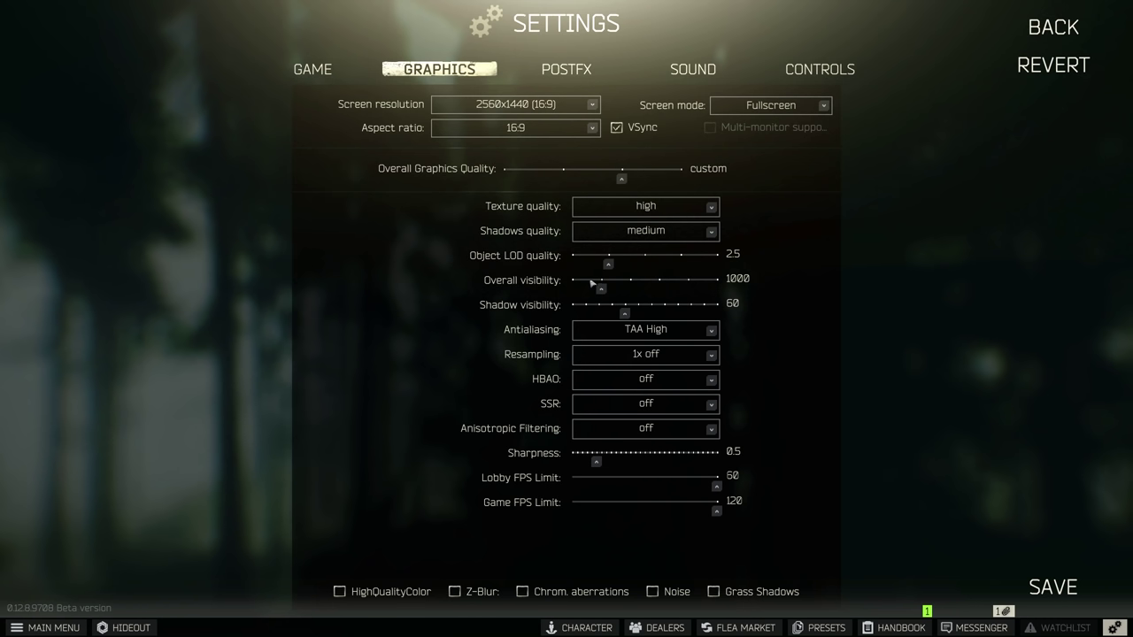
drag(601, 291, 630, 287)
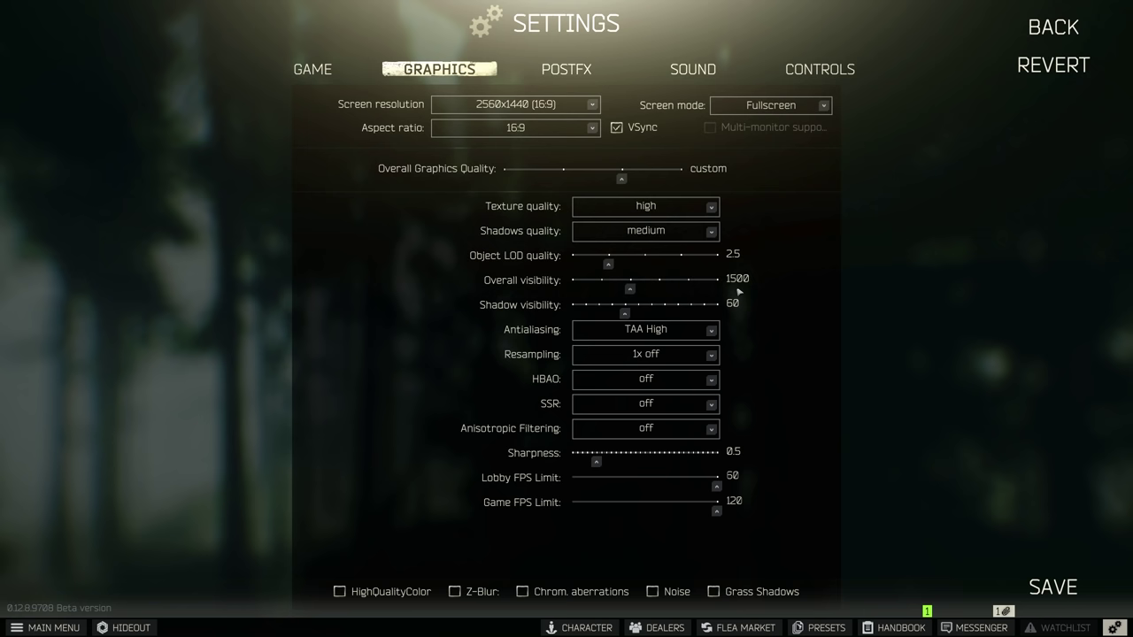
drag(630, 291, 576, 289)
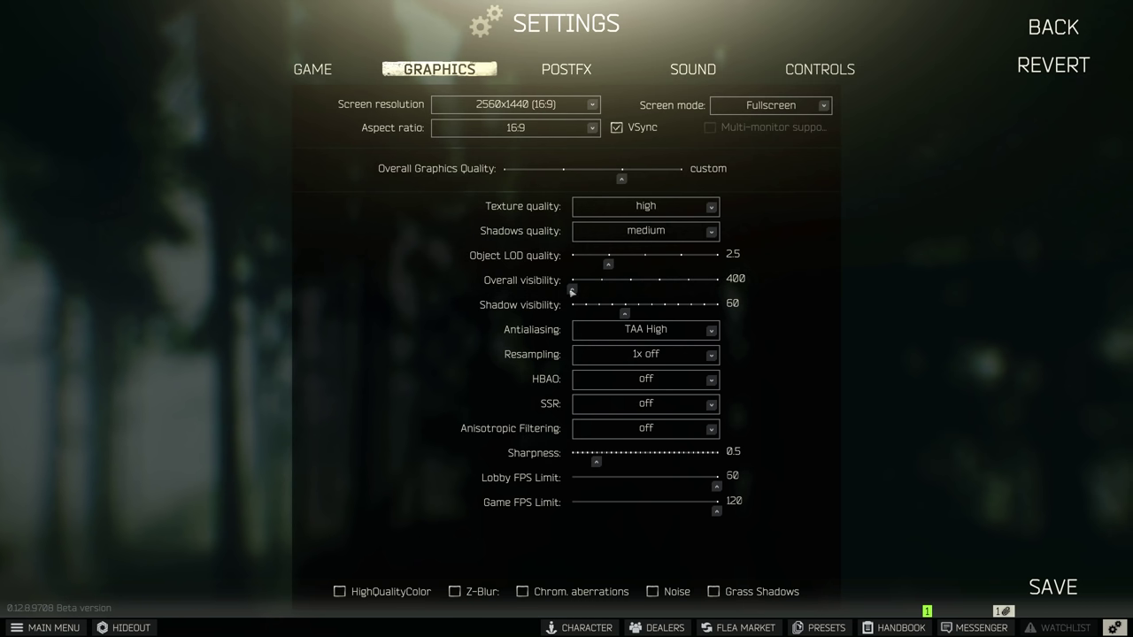
drag(572, 292, 605, 288)
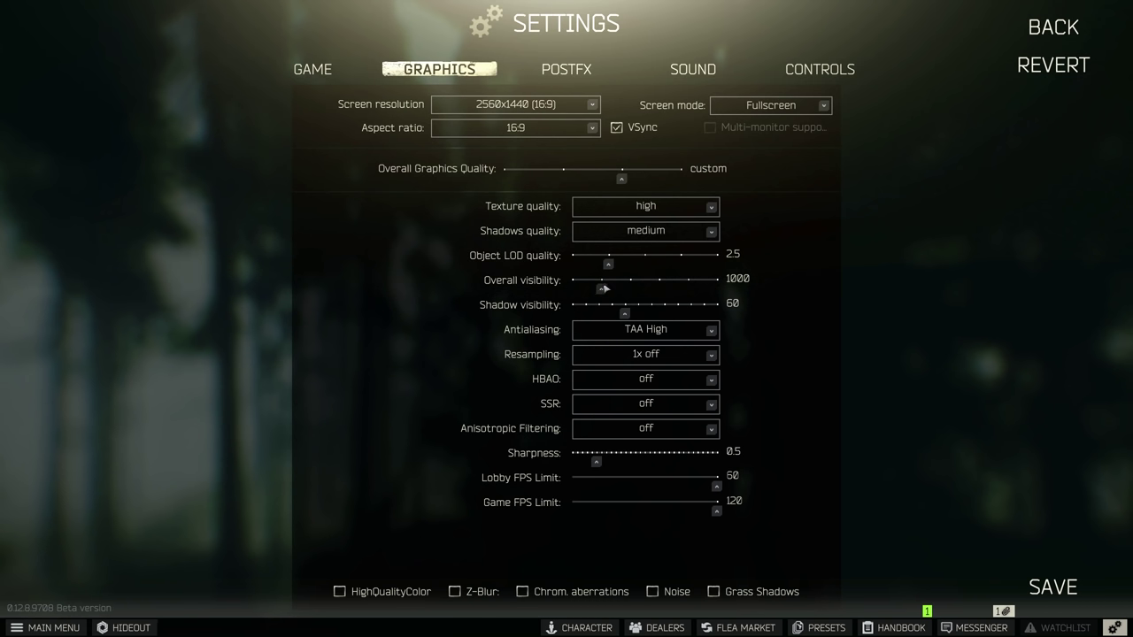
- Keep Antialiasing at TAA High and Resampling at 1x off
click(713, 332)
click(714, 333)
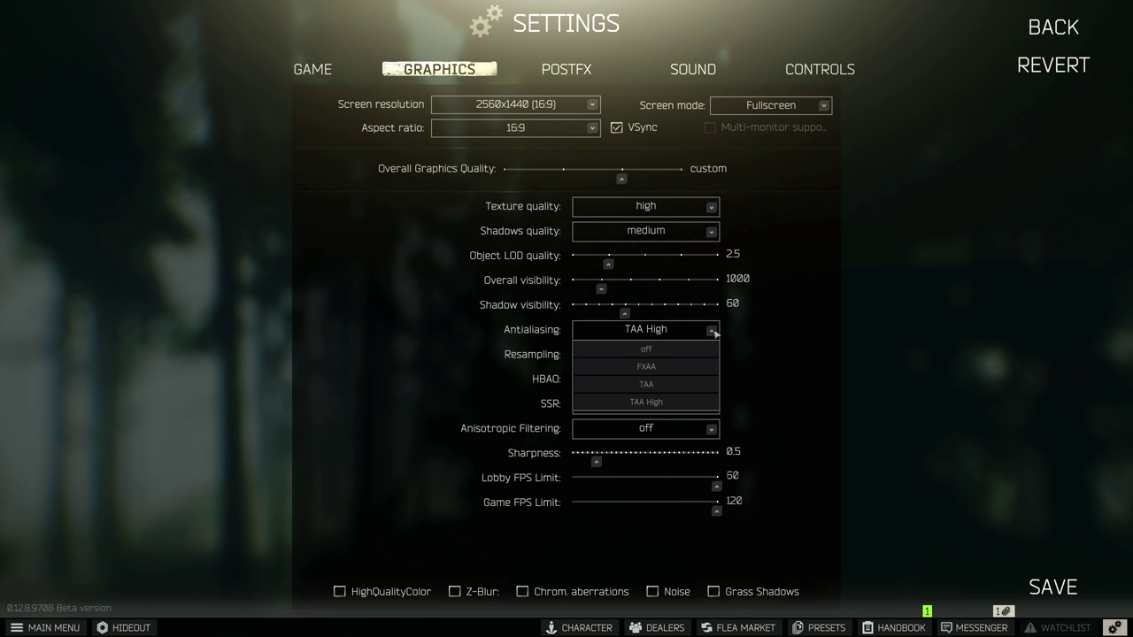
click(678, 403)
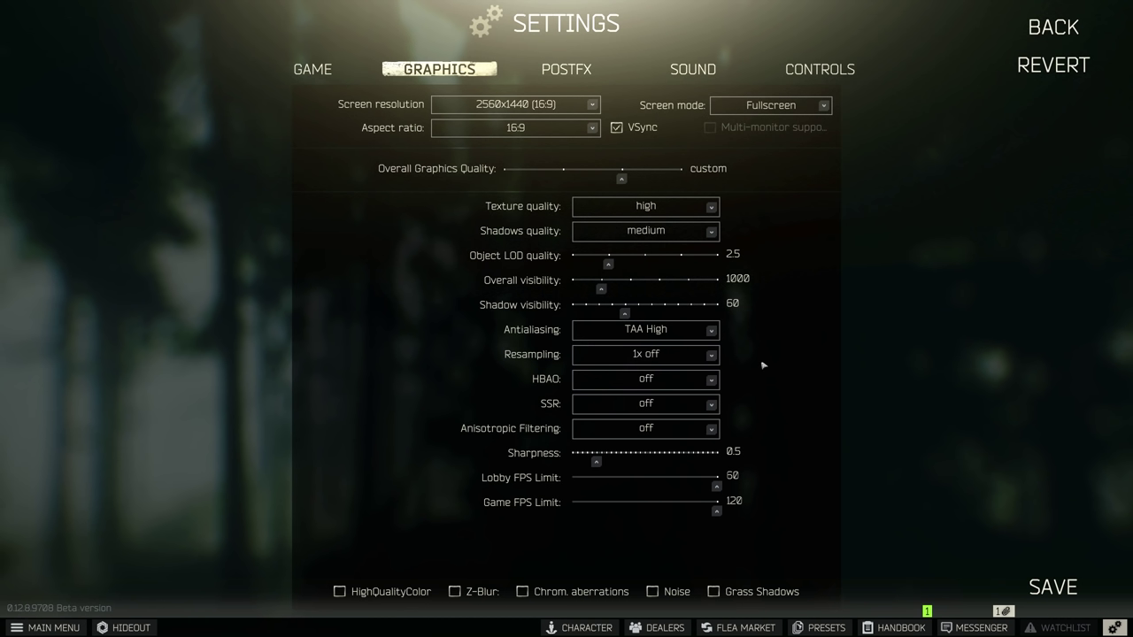
click(710, 356)
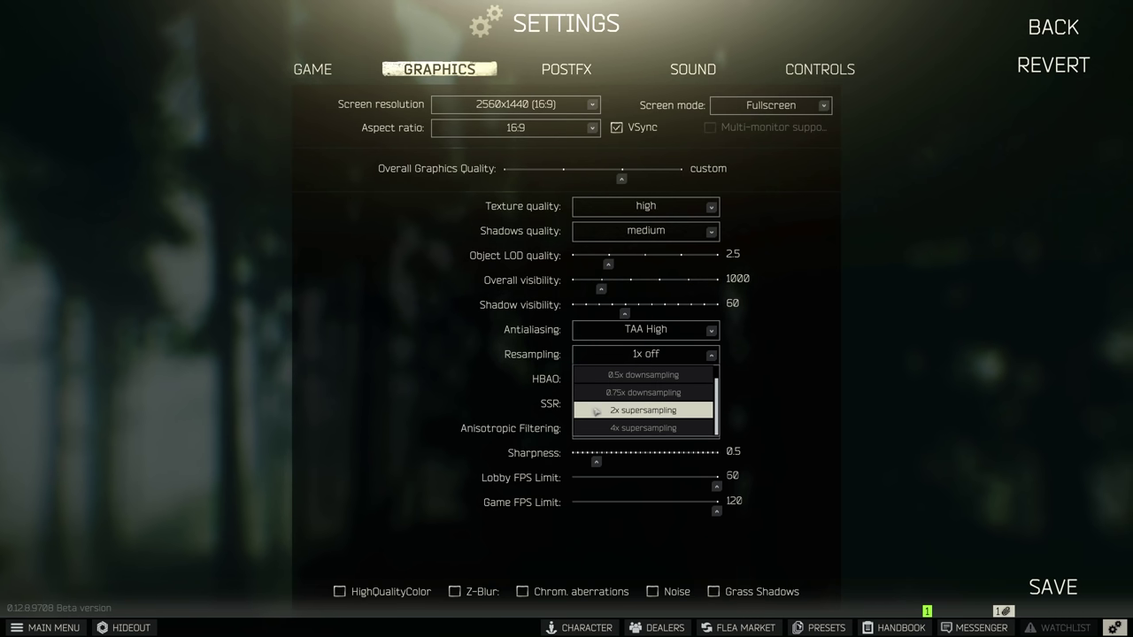
scroll(597, 418, down, 1)
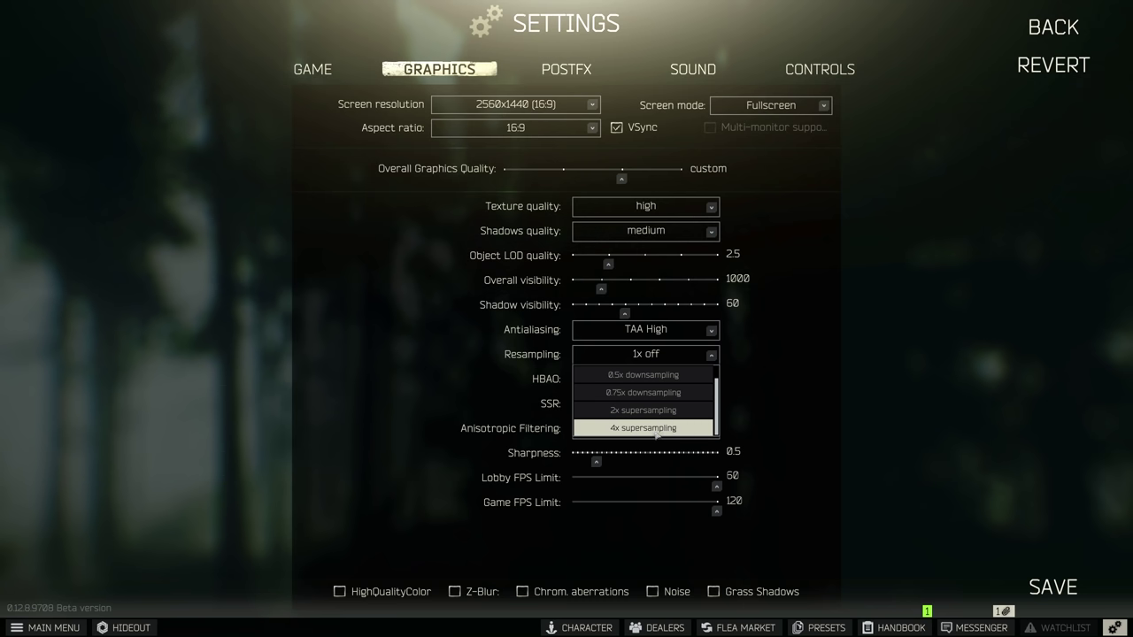
scroll(655, 431, up, 1)
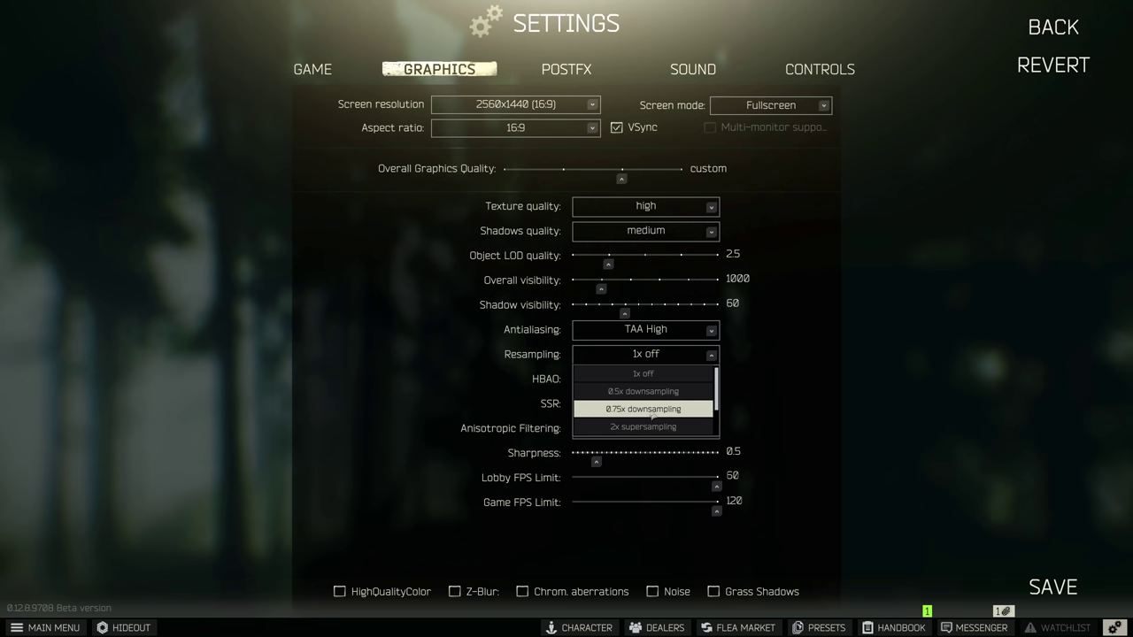
click(655, 374)
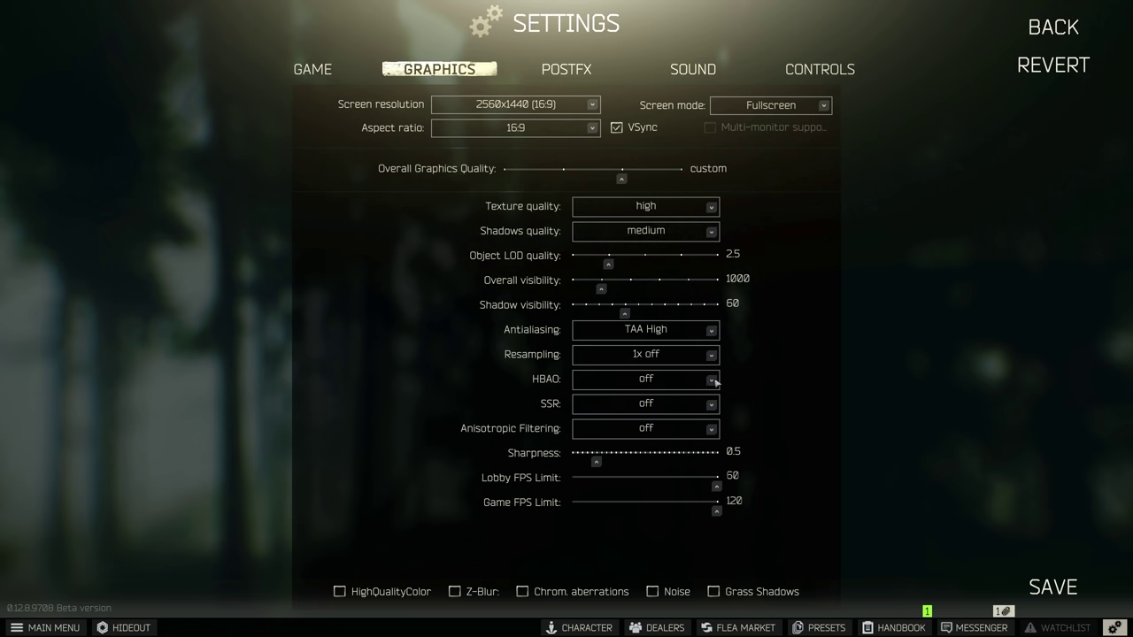
- Try Anisotropic Filtering at per texture, then set it back to off
click(713, 431)
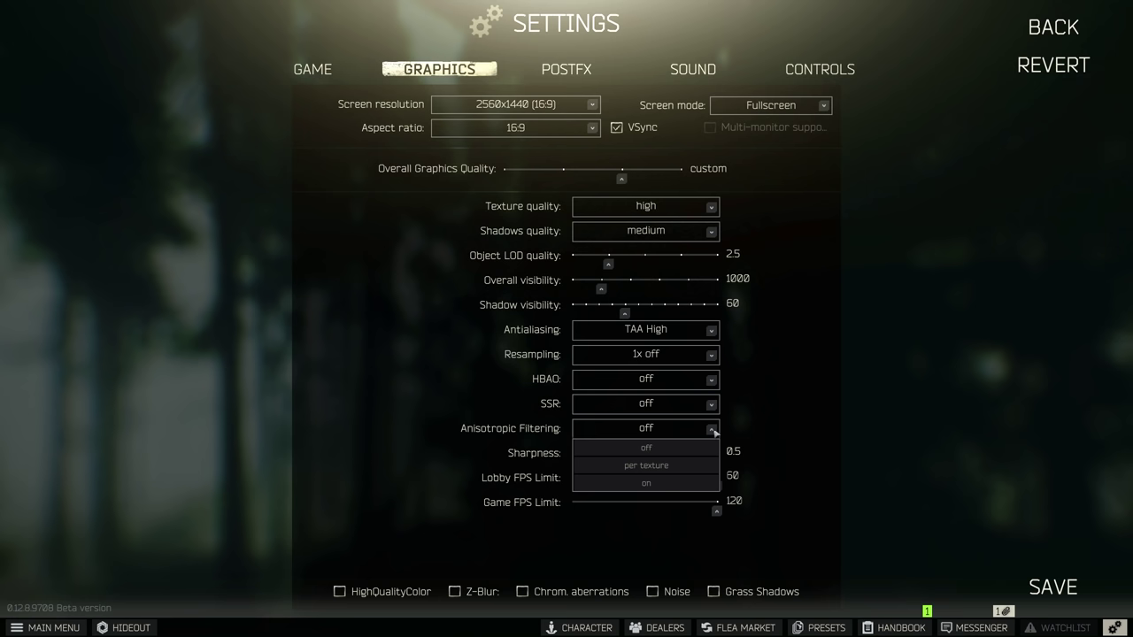
click(696, 468)
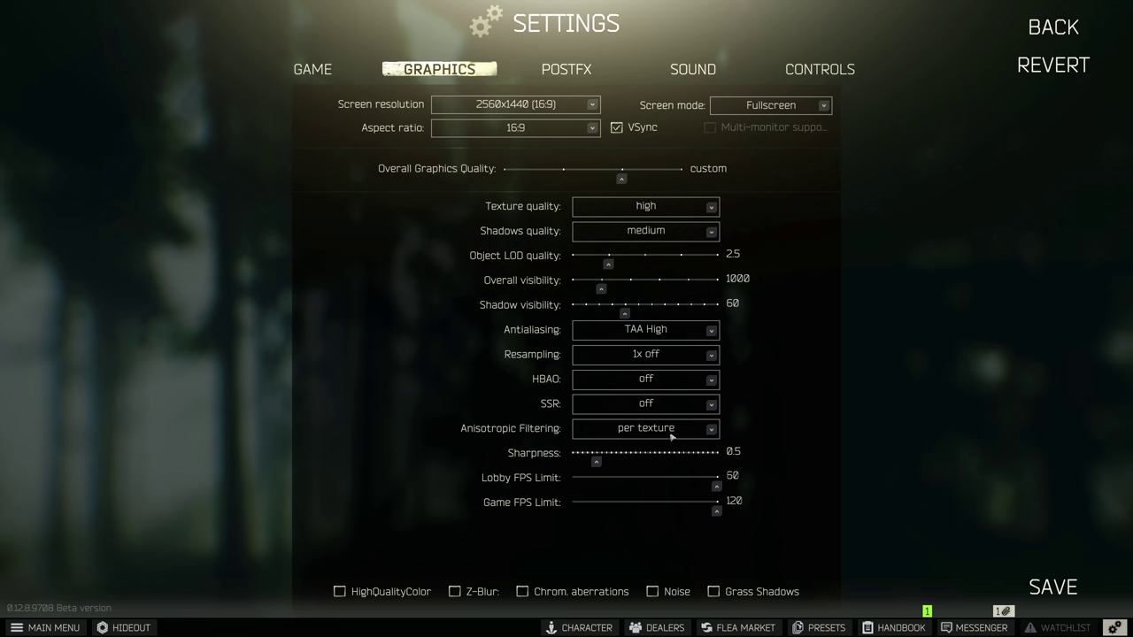
click(681, 431)
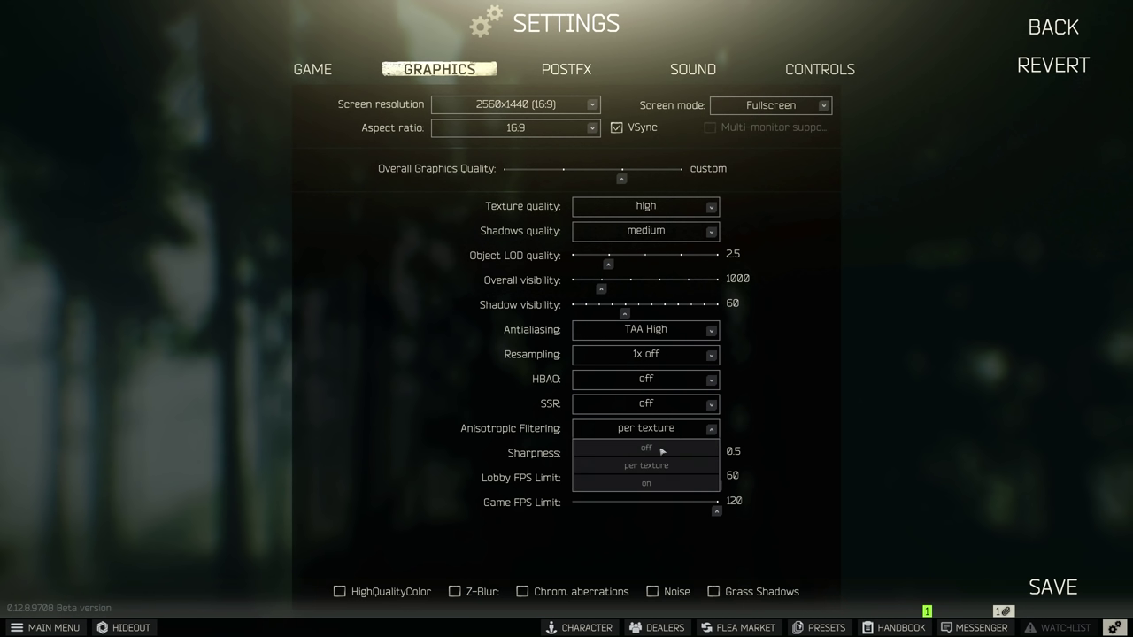
click(662, 449)
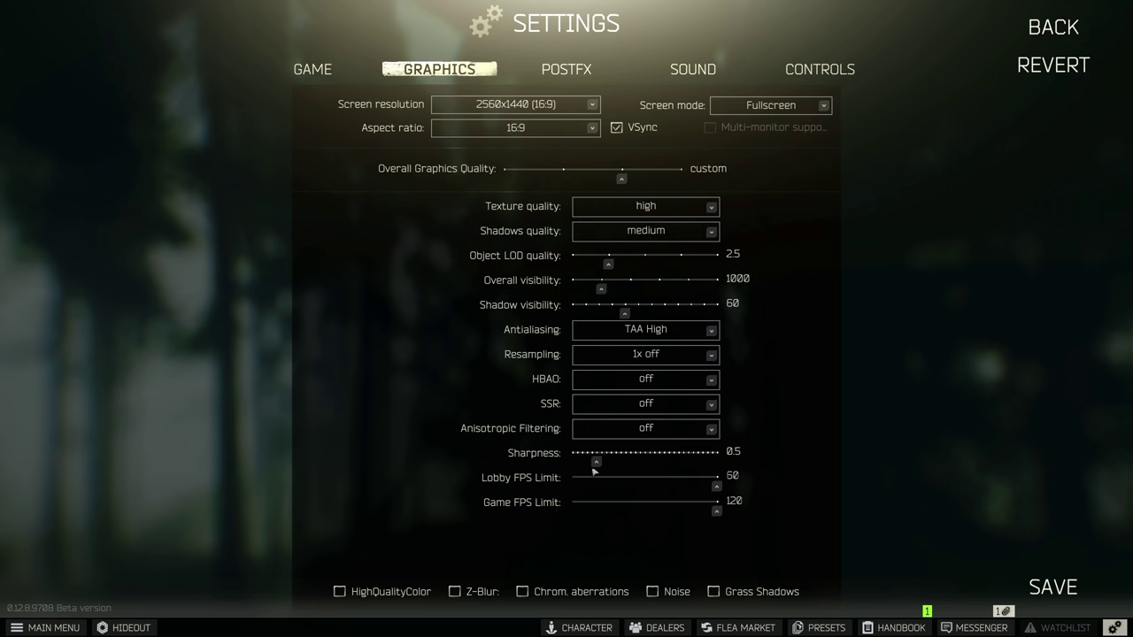
- Lower Sharpness from 0.5 to 0.4, enable Z-Blur, and go to PostFX
drag(597, 461, 611, 463)
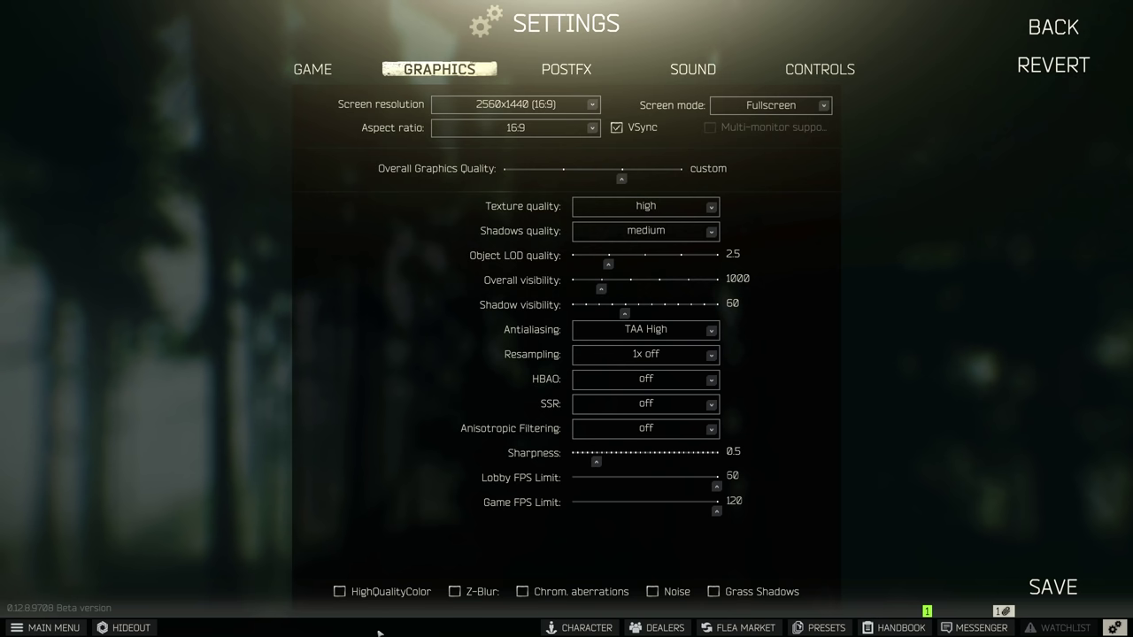
click(455, 593)
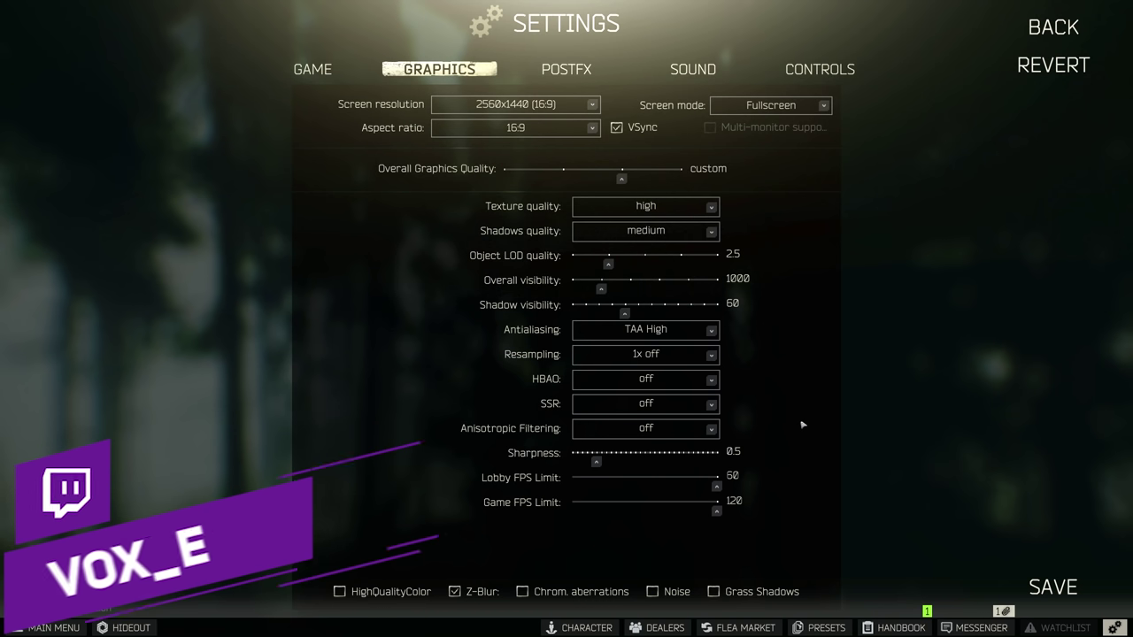
click(566, 69)
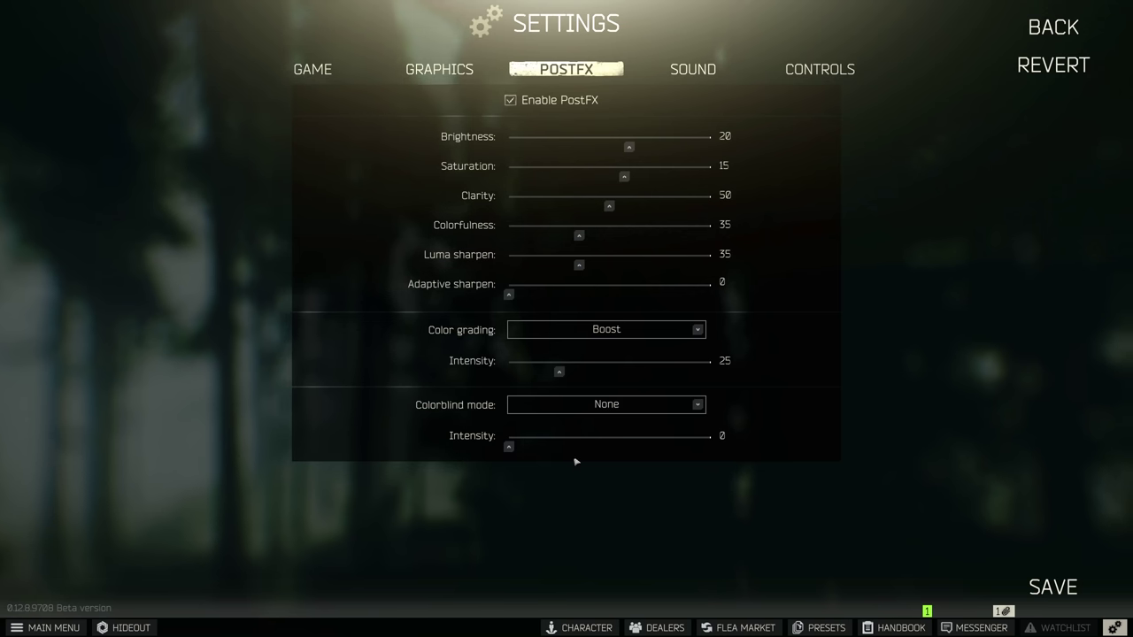
click(515, 102)
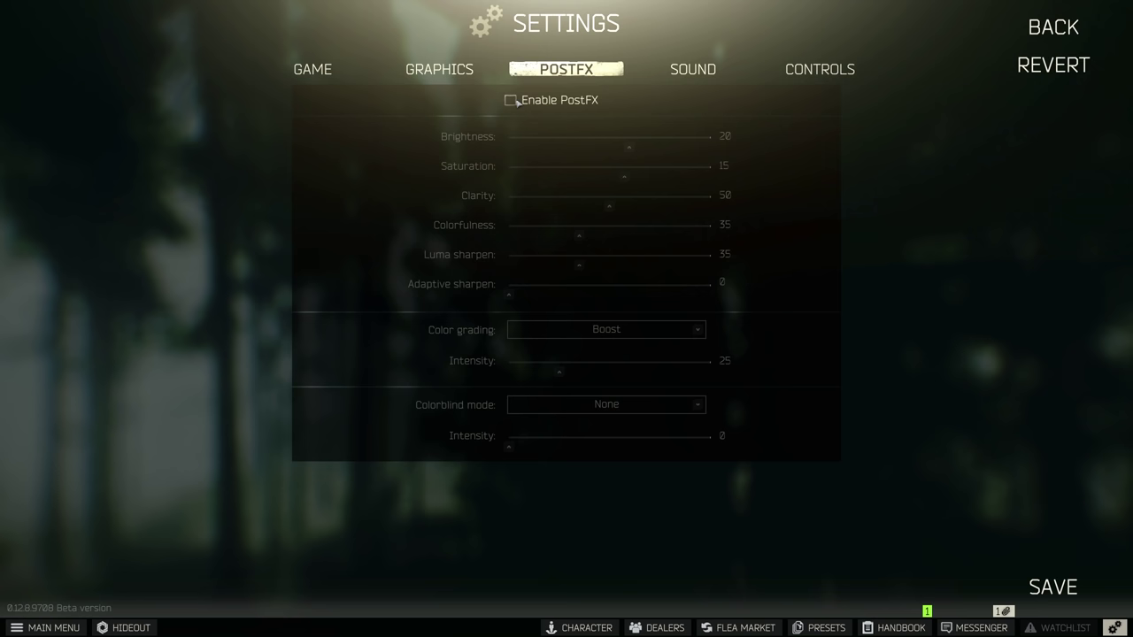
click(512, 103)
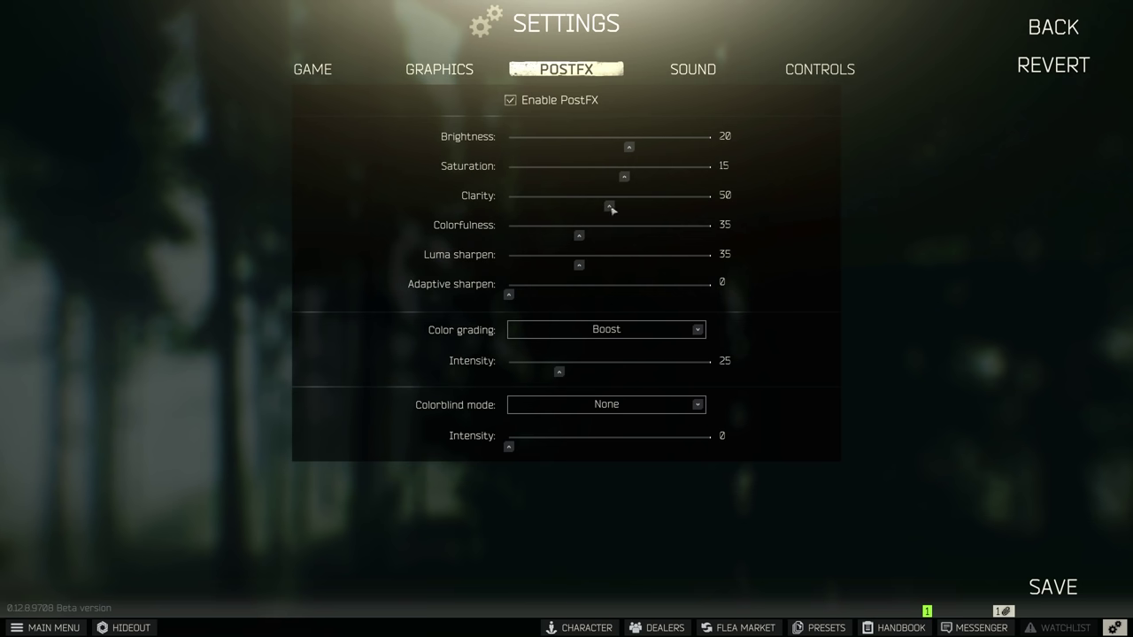
mouse_move(611, 208)
mouse_down()
mouse_move(712, 206)
mouse_move(612, 205)
mouse_up()
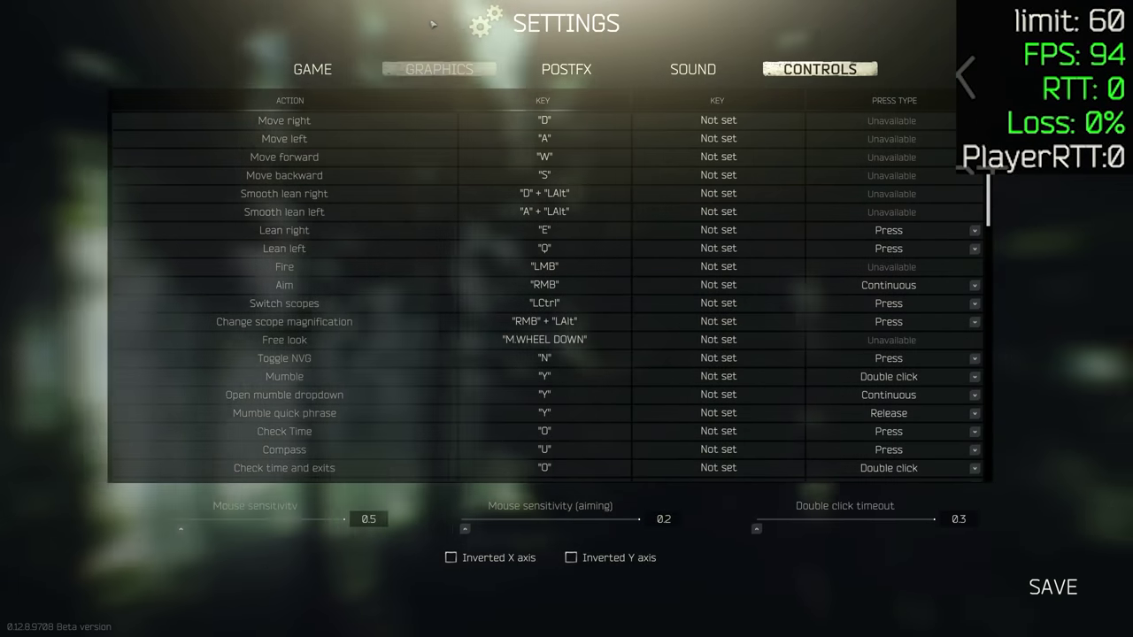
- Save graphics with VSync off, then test aiming the holographic sight in a raid
click(439, 69)
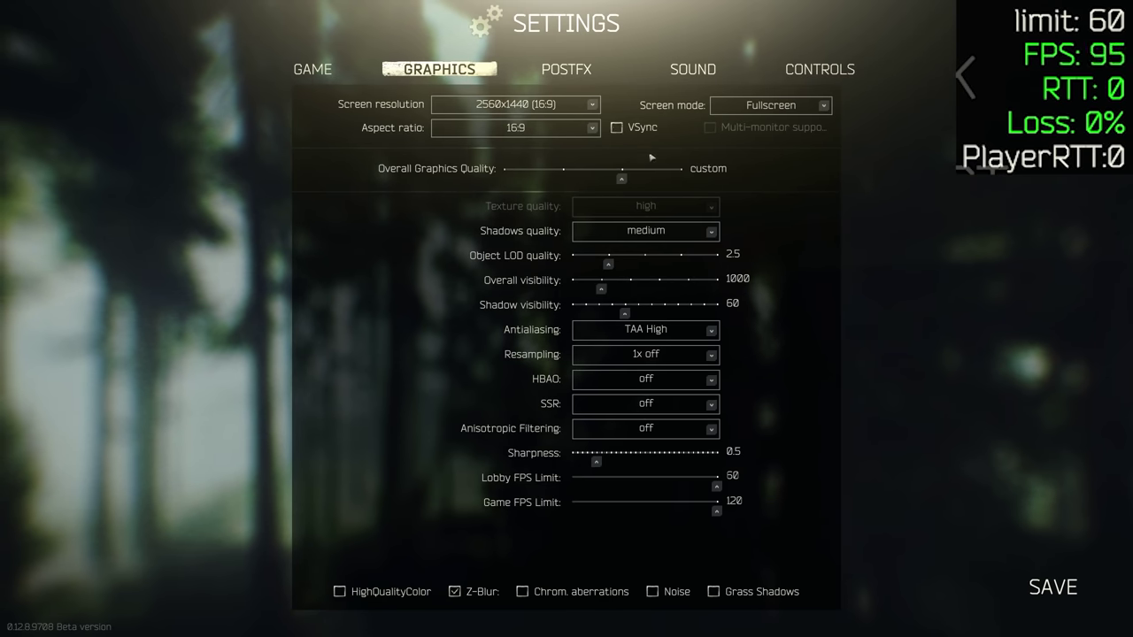
click(1043, 587)
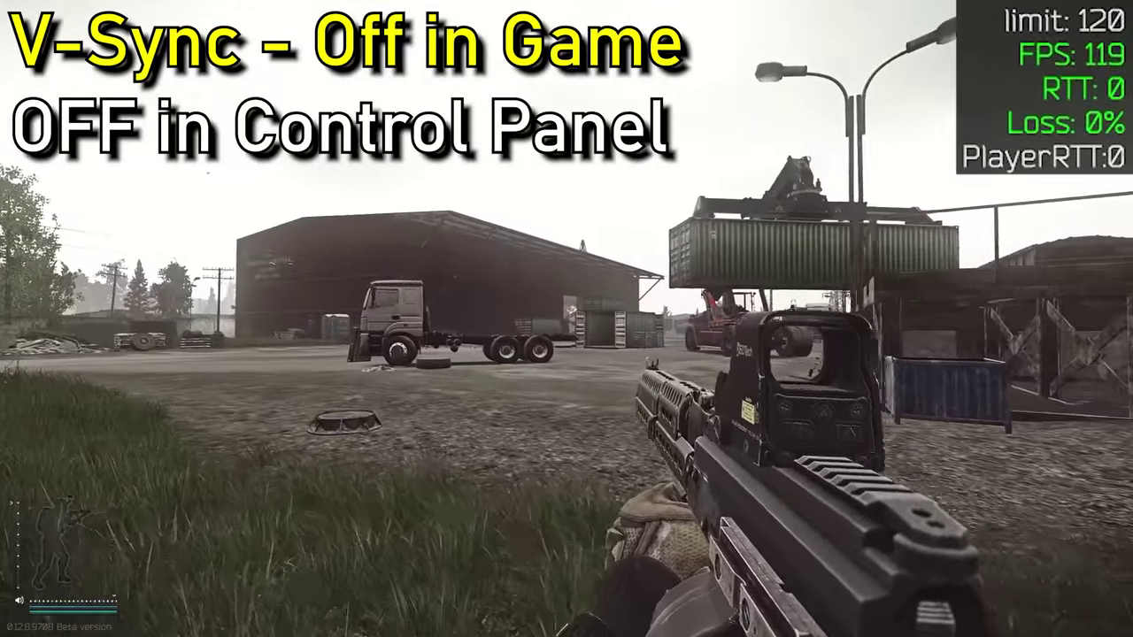
right_click(567, 319)
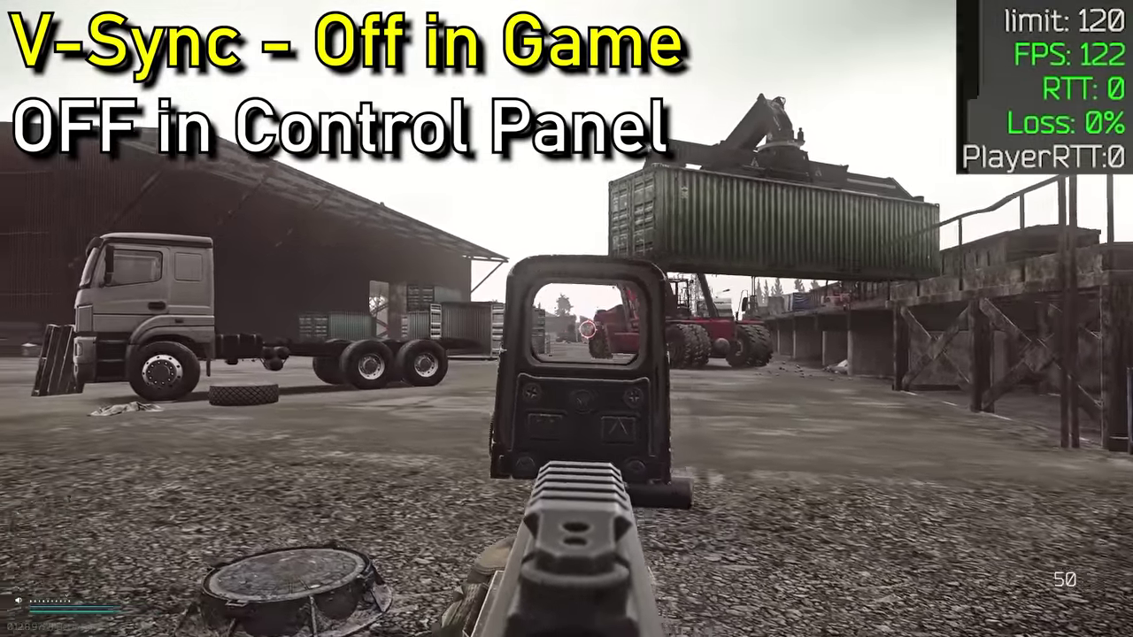
right_click(567, 318)
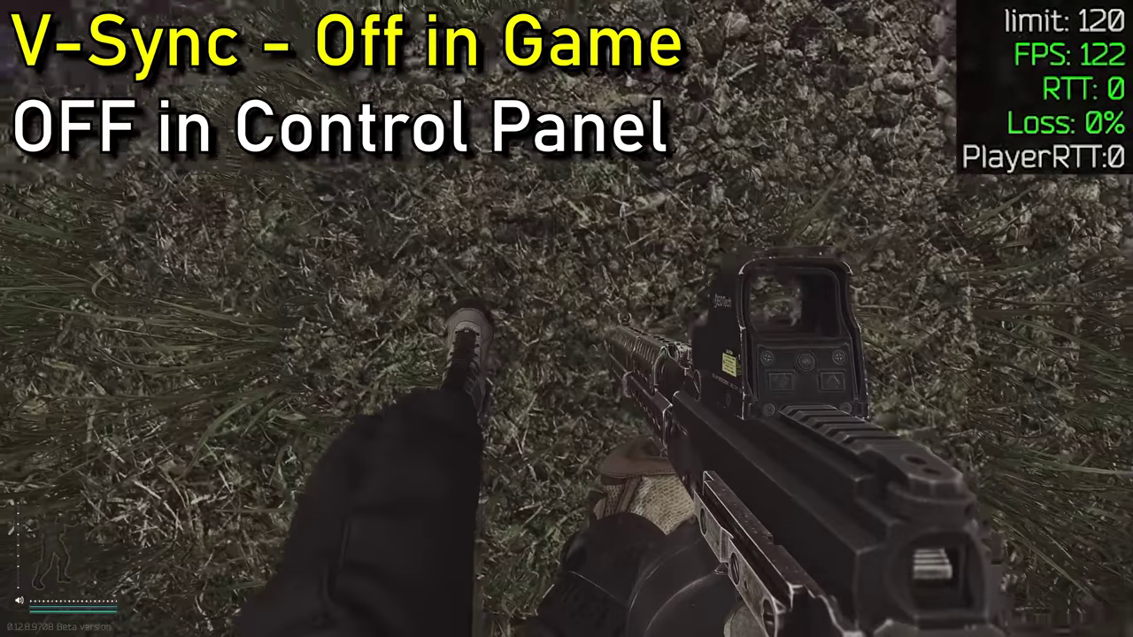
- Save Tarkov's graphics settings with VSync enabled and resume the raid under the 60 FPS limit
key(Escape)
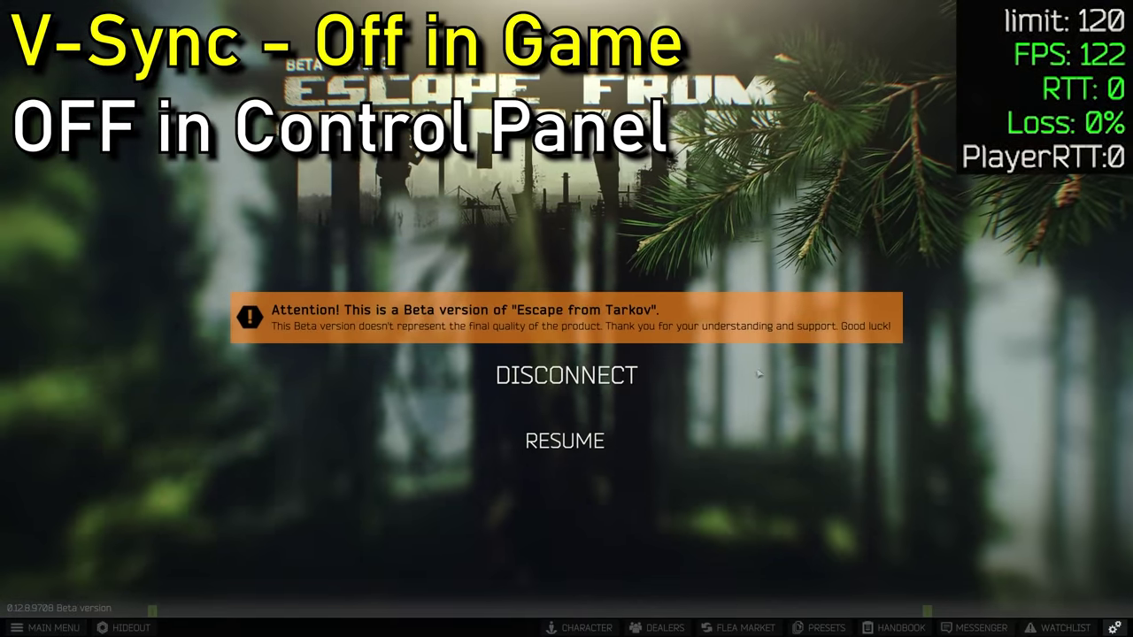
click(1115, 627)
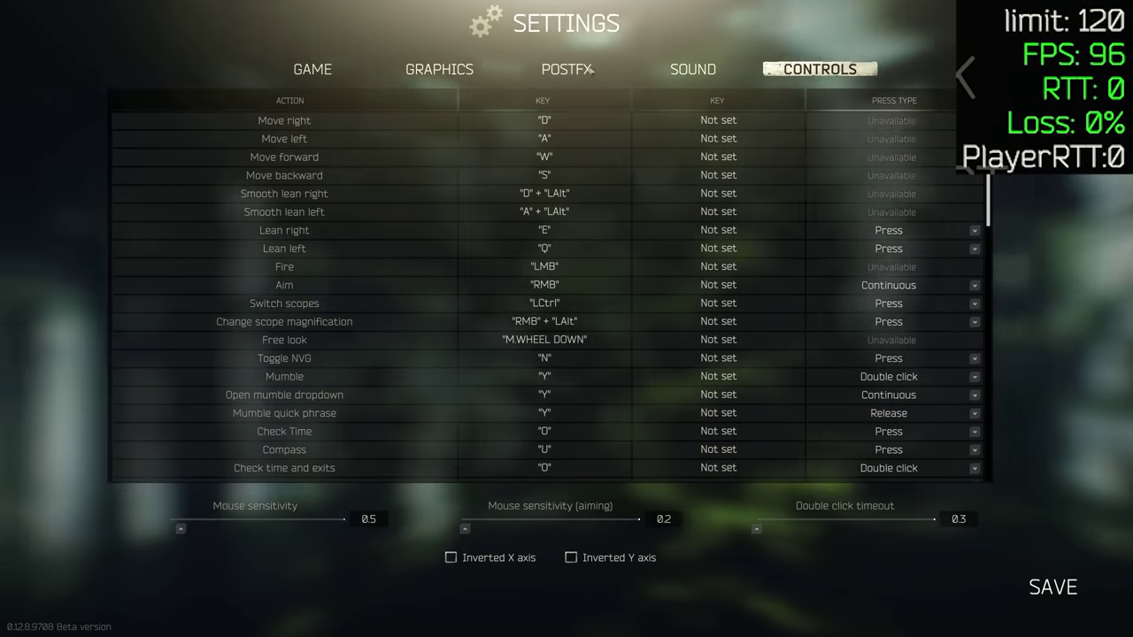
click(445, 75)
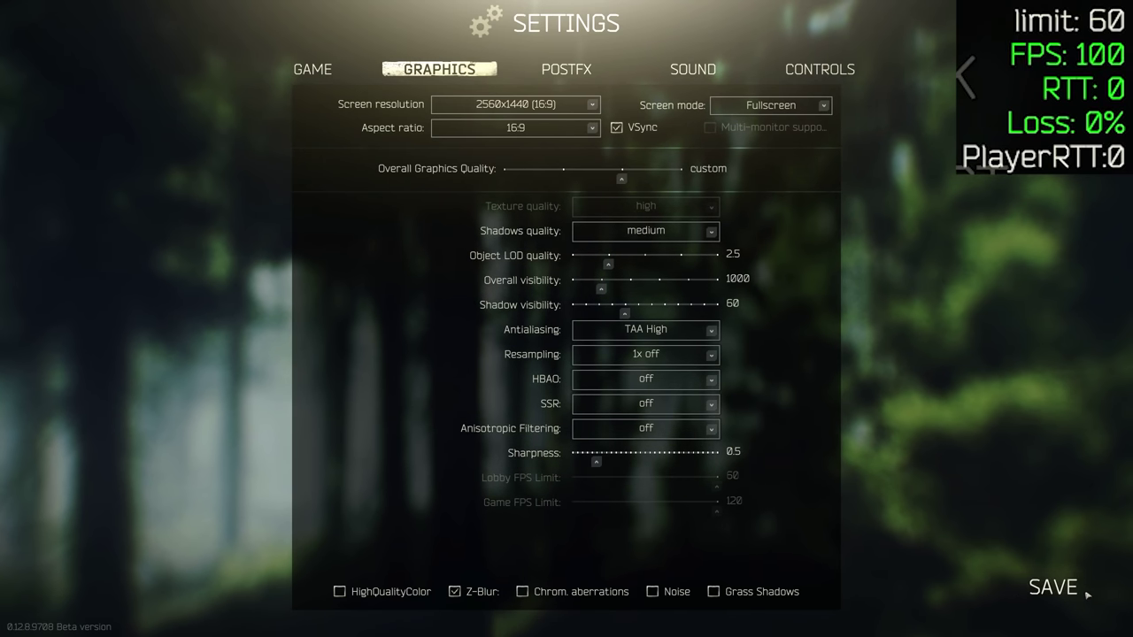
click(1053, 587)
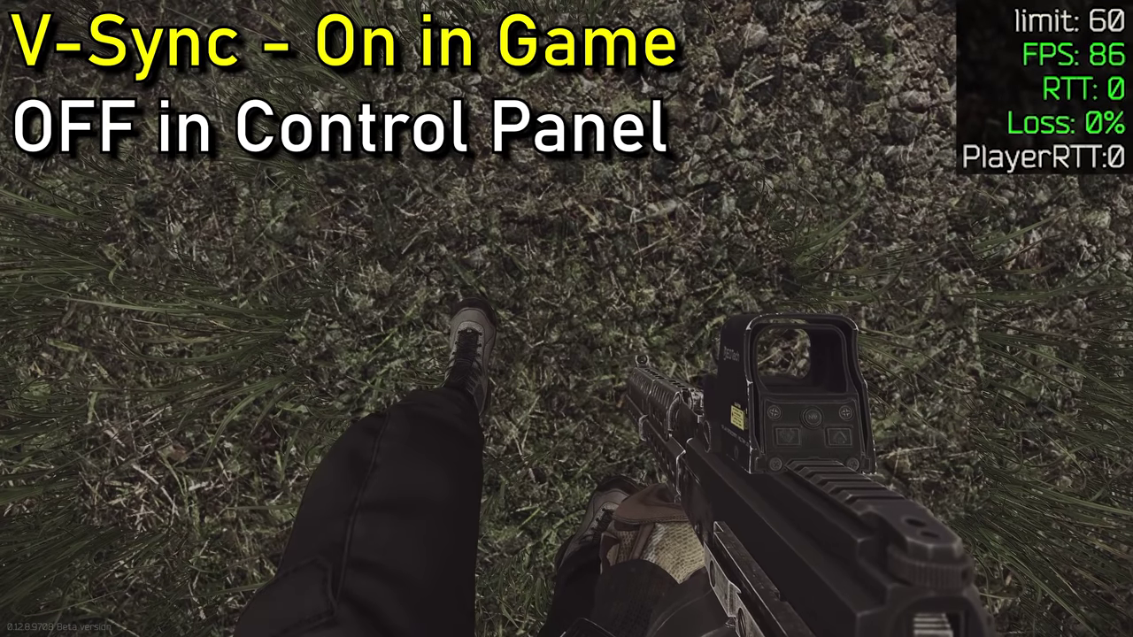